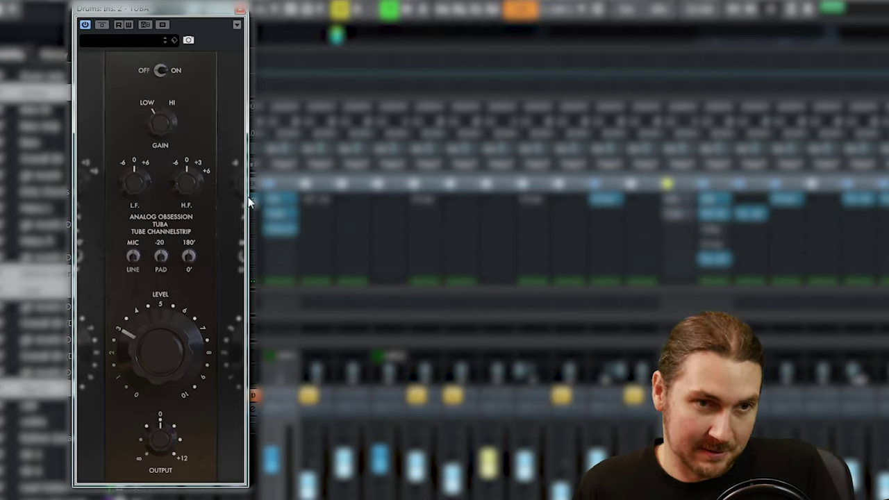
# Solo the drums channel, start playback and switch on the TUBA channel strip
pyautogui.click(287, 400)
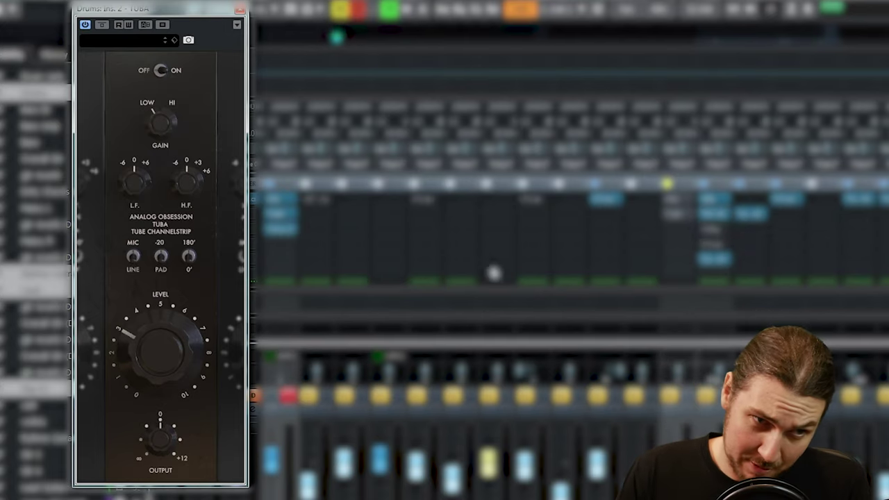
pyautogui.press('space')
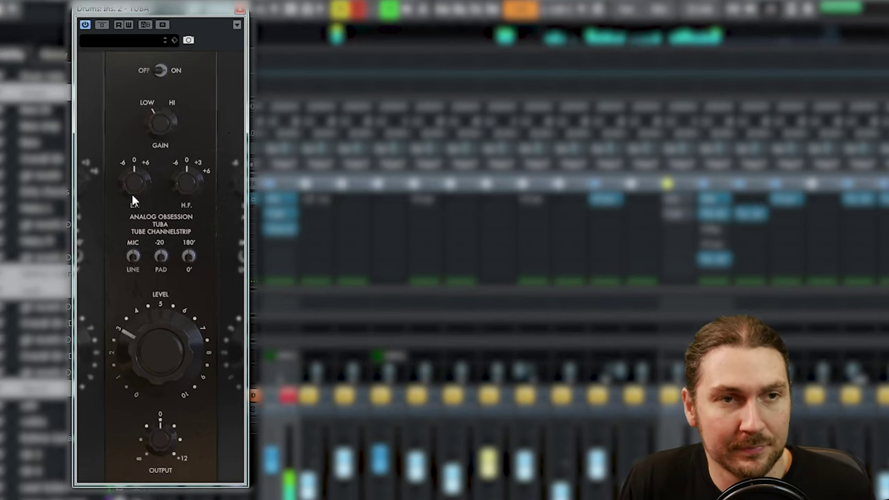
pyautogui.click(161, 71)
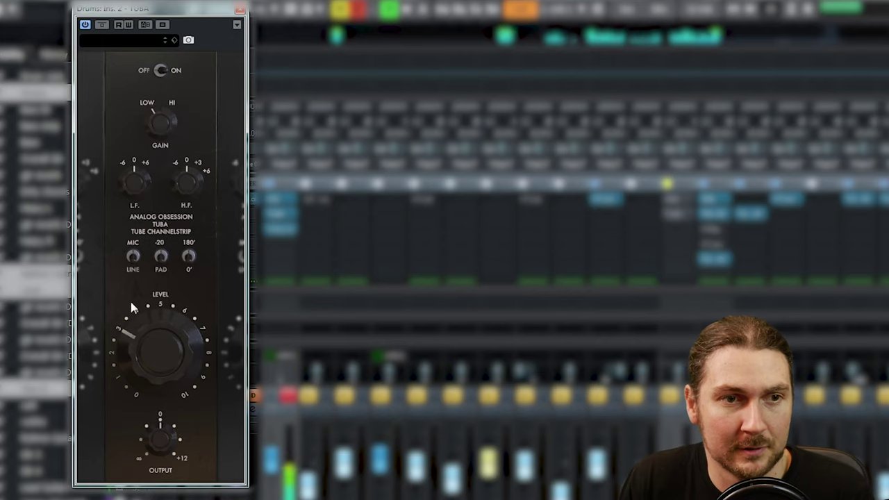
# Push the drums' TUBA level to 10 and set its gain to HI
pyautogui.moveTo(149, 309); pyautogui.dragTo(188, 56)
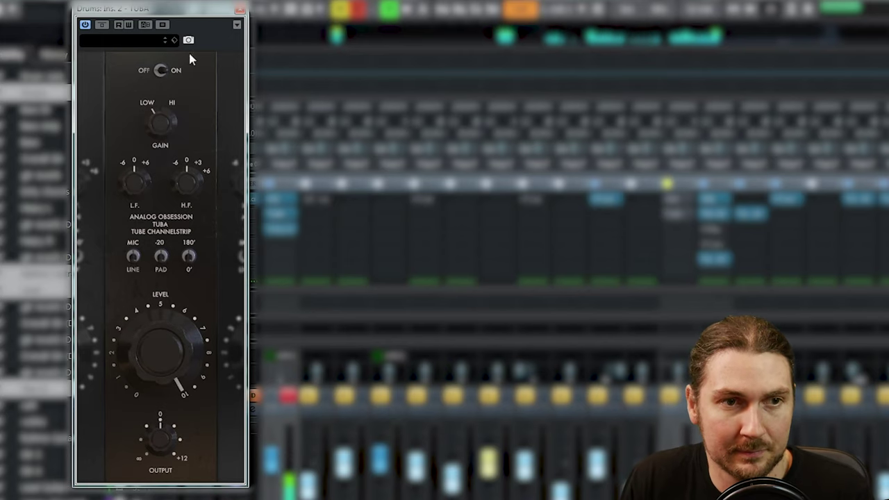
pyautogui.click(158, 119)
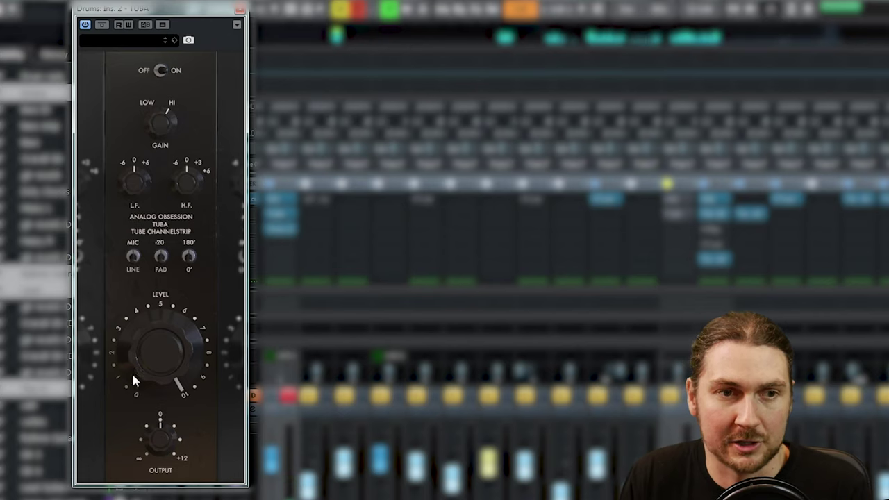
pyautogui.moveTo(153, 350); pyautogui.dragTo(86, 438)
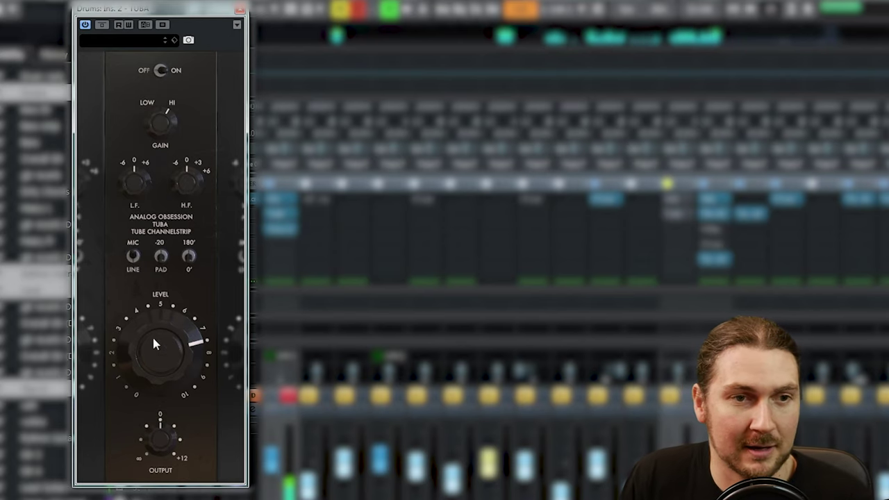
pyautogui.moveTo(160, 345); pyautogui.dragTo(159, 255)
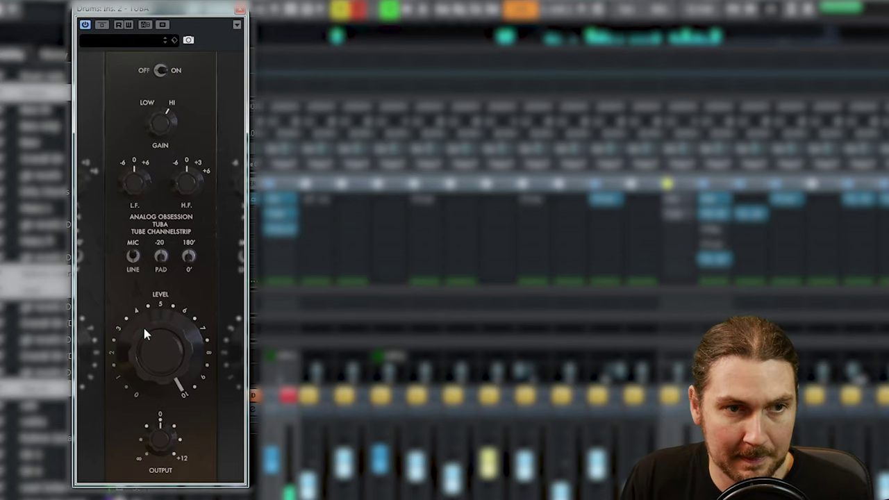
# Sweep the drums' level back down to 6 with the gain kept on HI
pyautogui.moveTo(150, 314); pyautogui.dragTo(150, 377)
pyautogui.moveTo(150, 458); pyautogui.dragTo(160, 433)
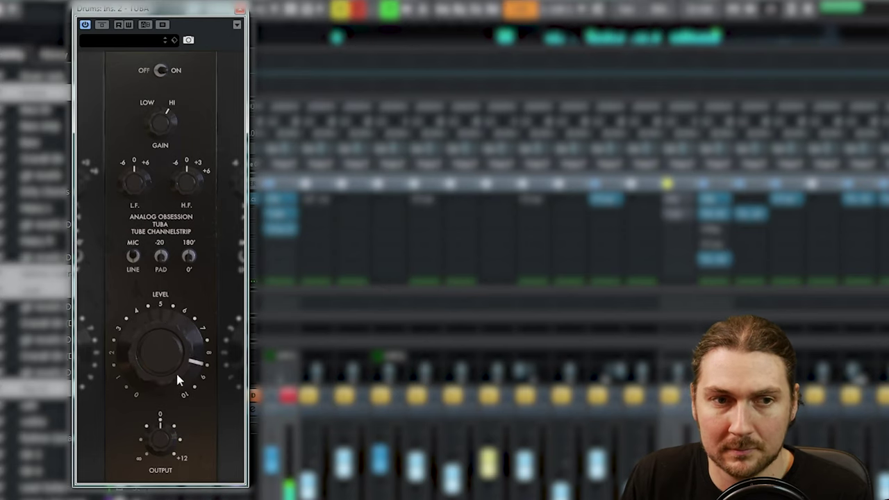
pyautogui.moveTo(191, 337); pyautogui.dragTo(142, 453)
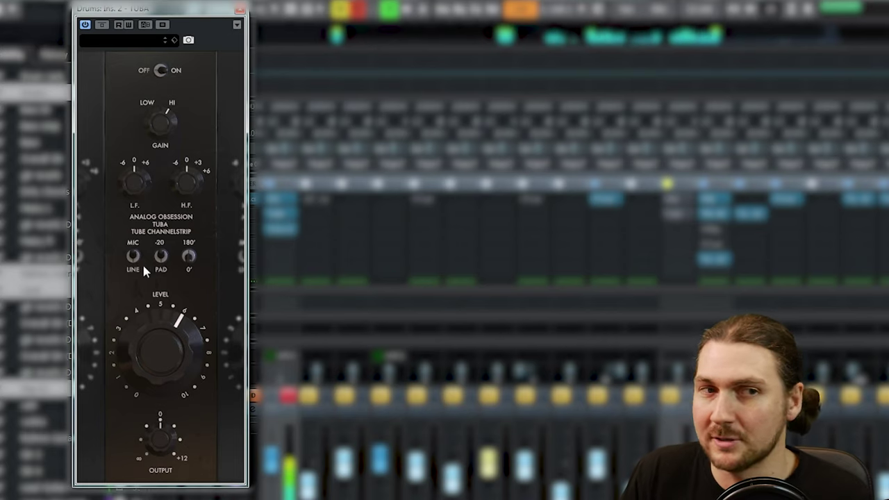
# Sweep the drums' level from 10 down to 0 on LOW gain, then compare against the bypassed plugin
pyautogui.moveTo(159, 324); pyautogui.dragTo(214, 93)
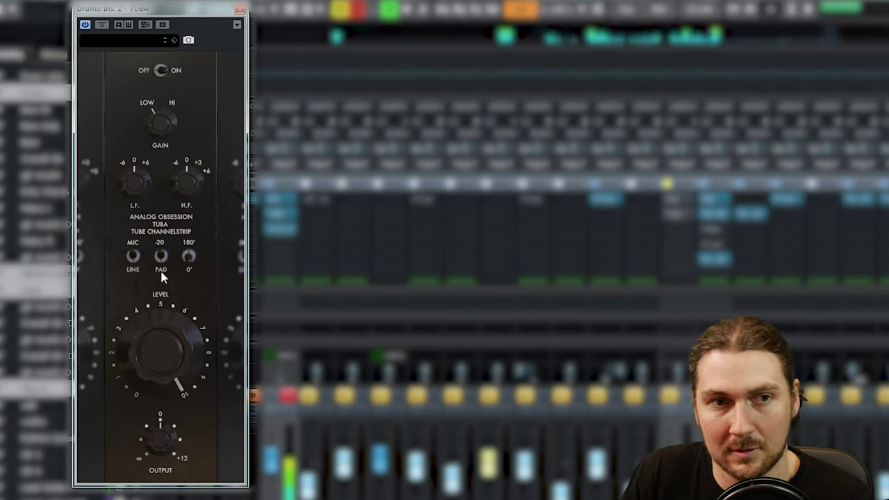
pyautogui.moveTo(142, 320); pyautogui.dragTo(217, 497)
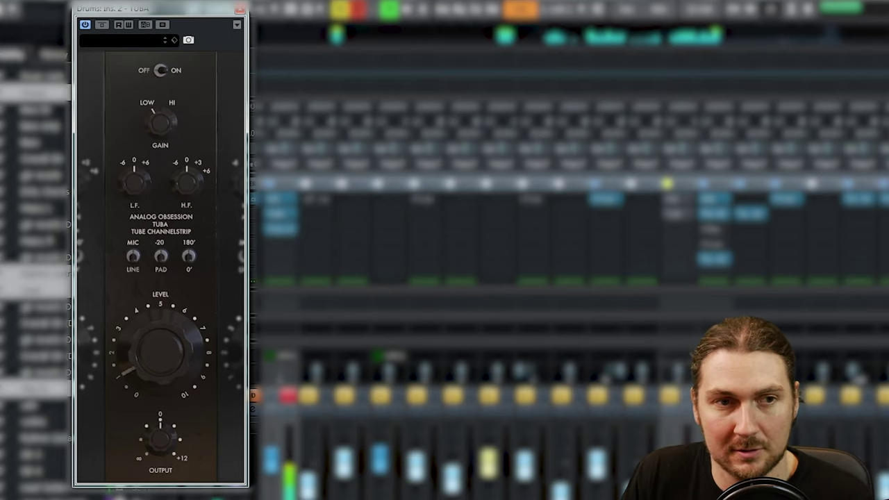
pyautogui.click(101, 25)
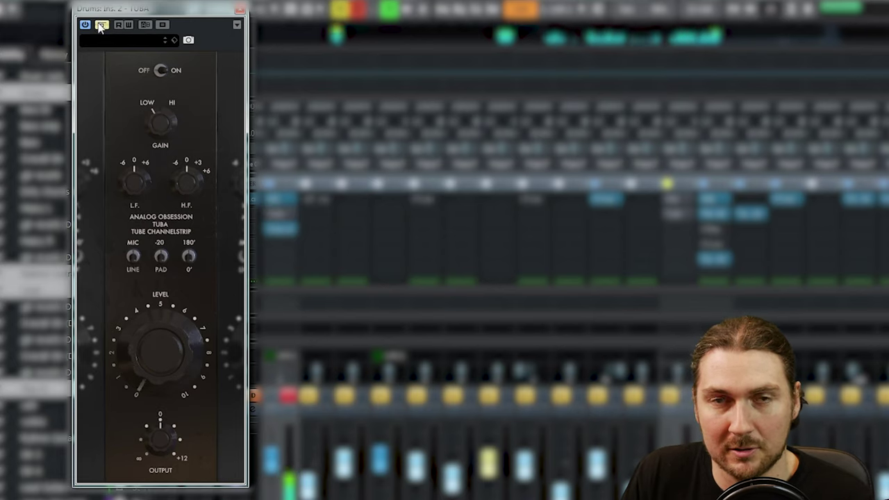
pyautogui.click(101, 25)
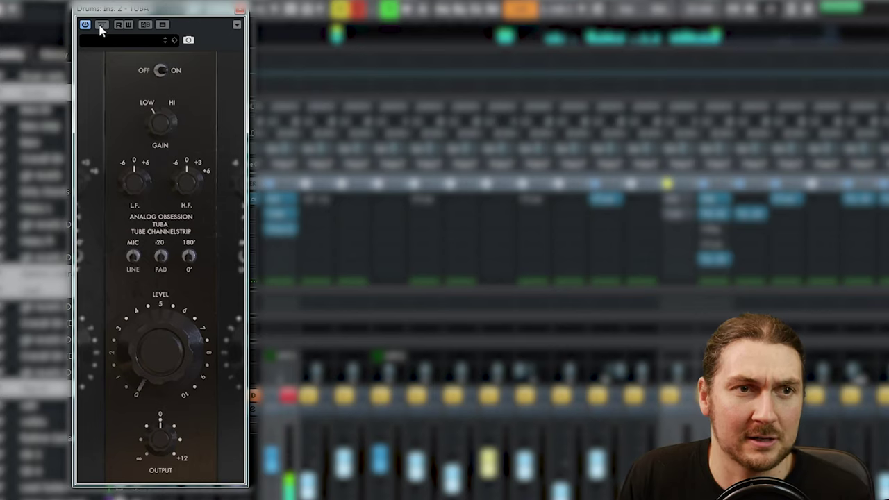
# Set the drums' gain to HI and raise the level from 0 to 10
pyautogui.click(159, 128)
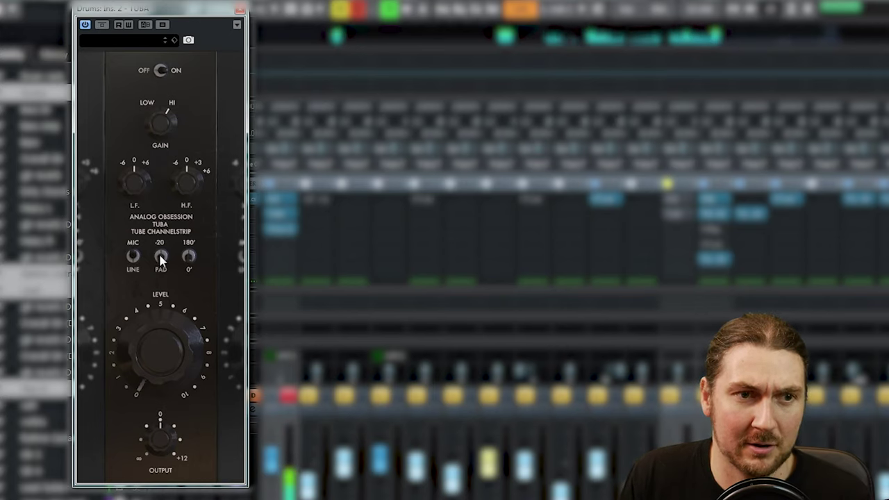
pyautogui.moveTo(161, 350); pyautogui.dragTo(161, 42)
pyautogui.moveTo(160, 350); pyautogui.dragTo(190, 18)
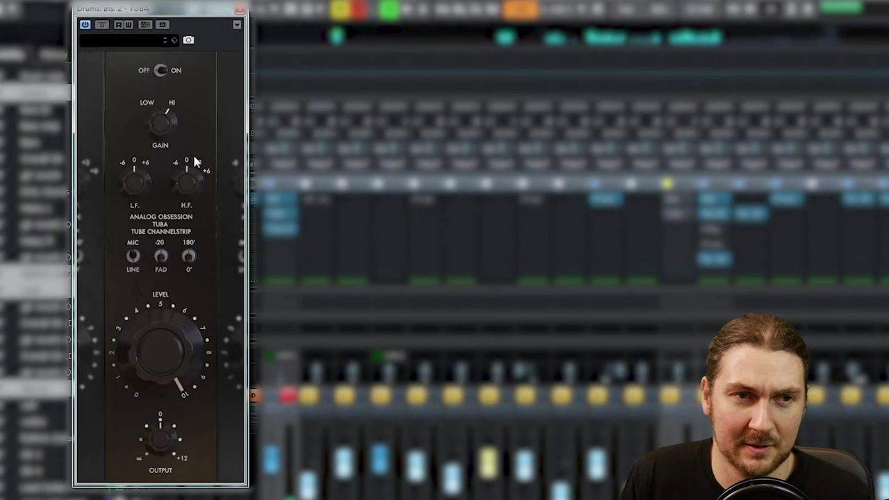
# Return the drums' gain to LOW and bring the level to 7
pyautogui.click(159, 117)
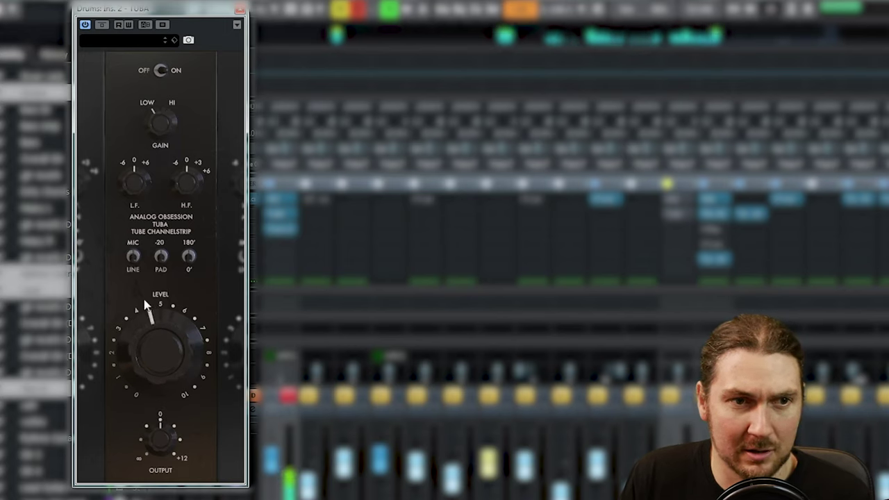
pyautogui.moveTo(156, 341); pyautogui.dragTo(170, 235)
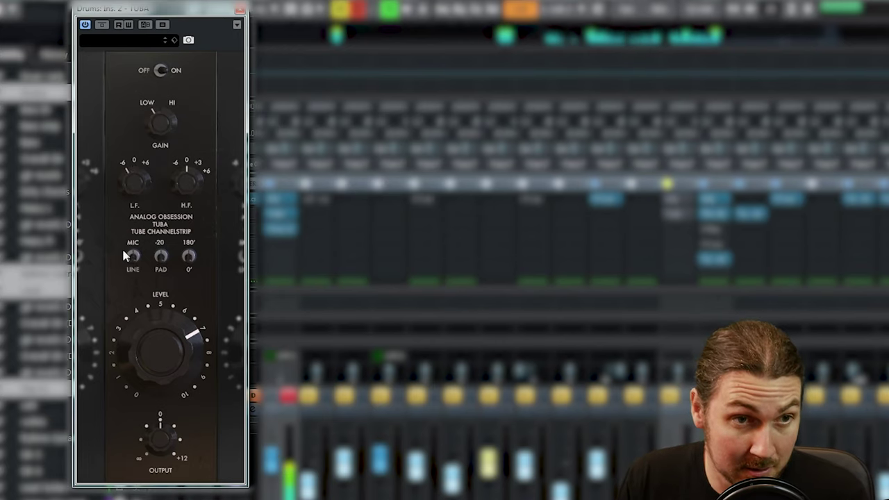
# Boost the drums' L.F. to +6 and H.F. to +3, trim the output slightly below 0 and raise the level to about 7.5
pyautogui.moveTo(139, 180); pyautogui.dragTo(146, 118)
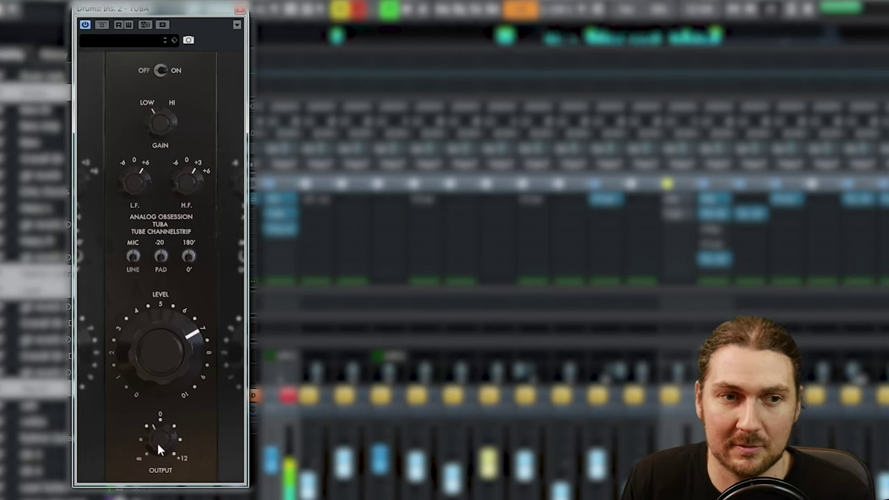
pyautogui.click(158, 73)
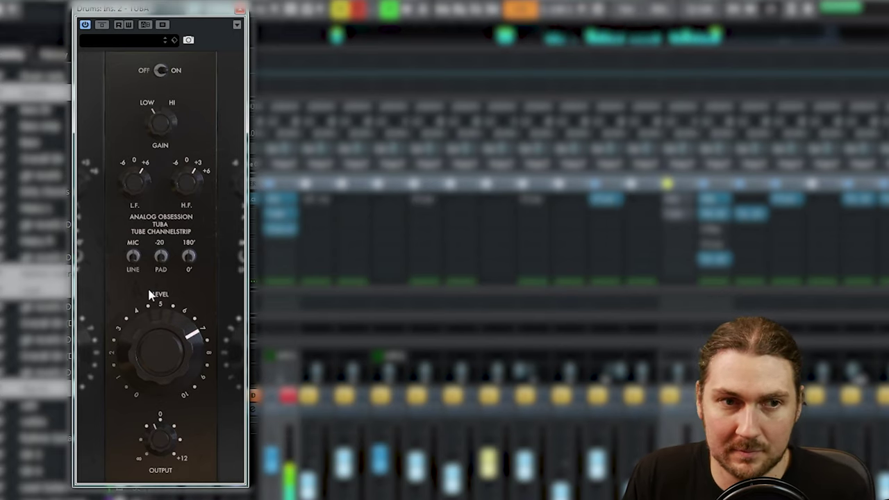
pyautogui.moveTo(133, 339); pyautogui.dragTo(137, 335)
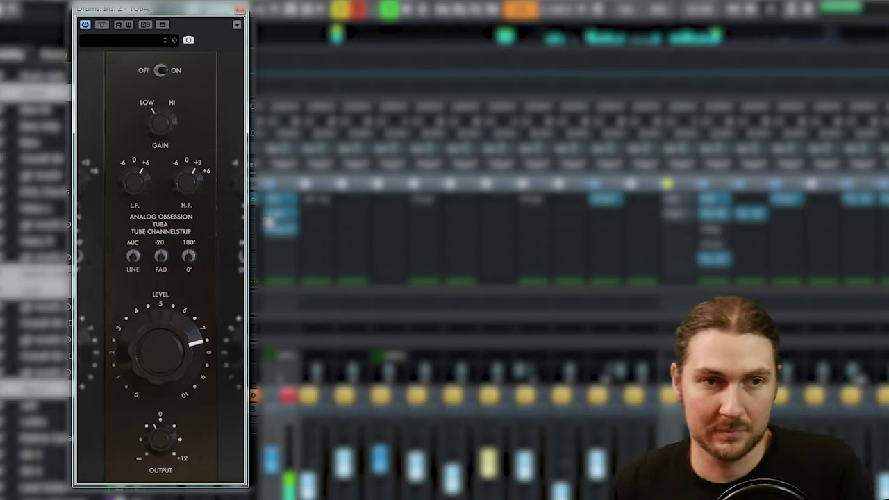
# Unsolo the drums and bring up the rhythm guitars' TUBA insert in place of the drums' plugin window
pyautogui.click(290, 398)
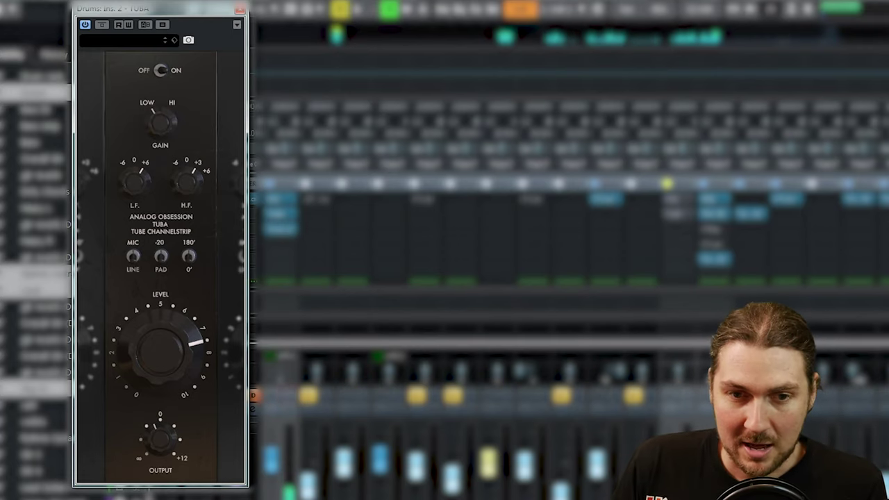
pyautogui.click(674, 213)
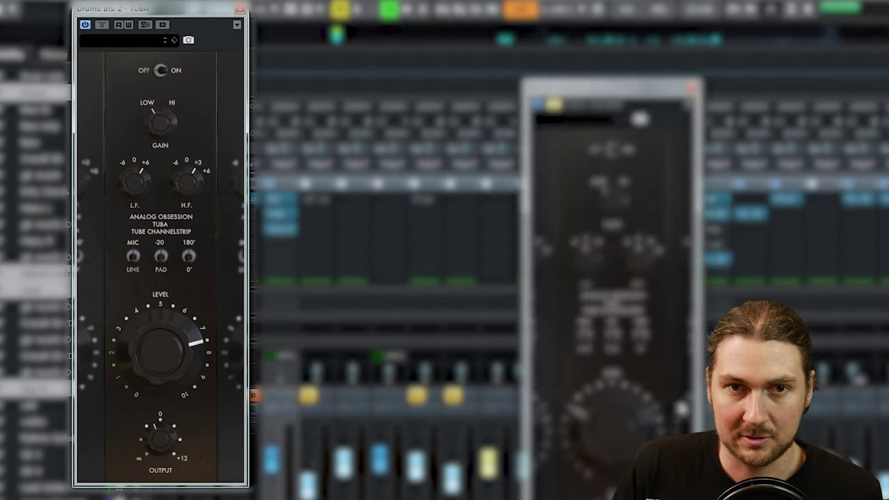
pyautogui.moveTo(646, 82); pyautogui.dragTo(197, 13)
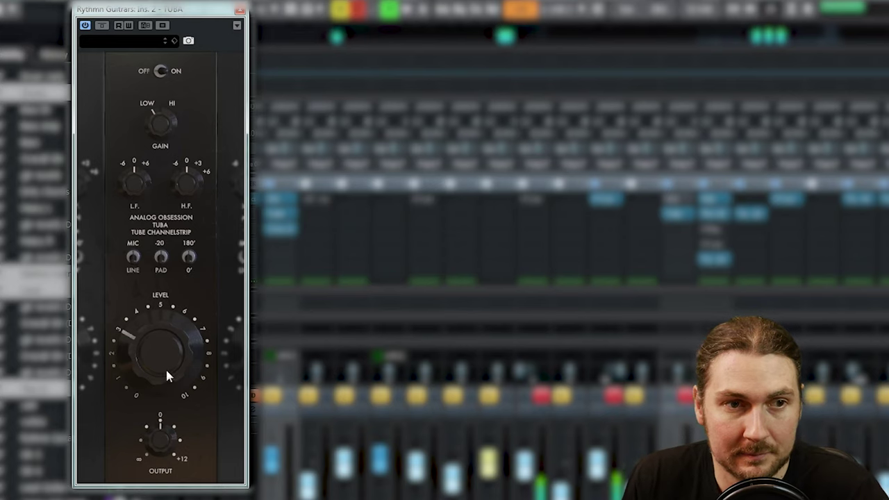
# Raise the rhythm guitars' level to 10, set the gain to HI and sweep the level down and back to 10
pyautogui.moveTo(165, 375); pyautogui.dragTo(166, 93)
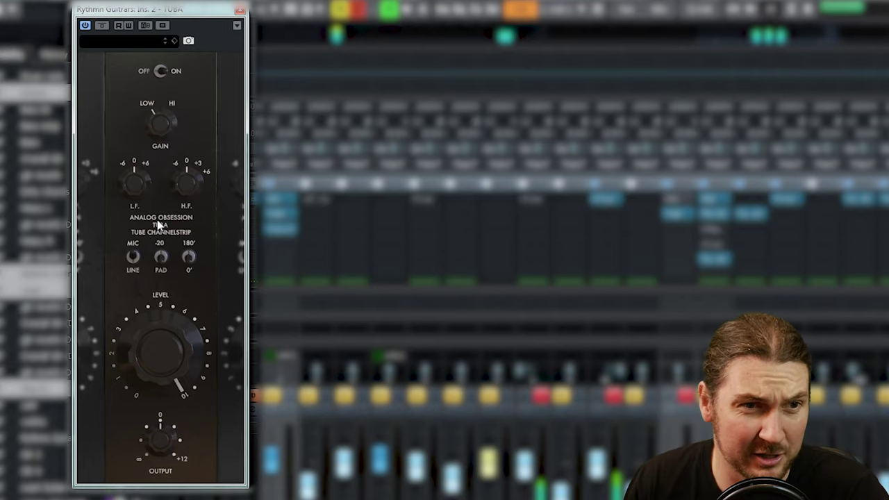
pyautogui.click(165, 132)
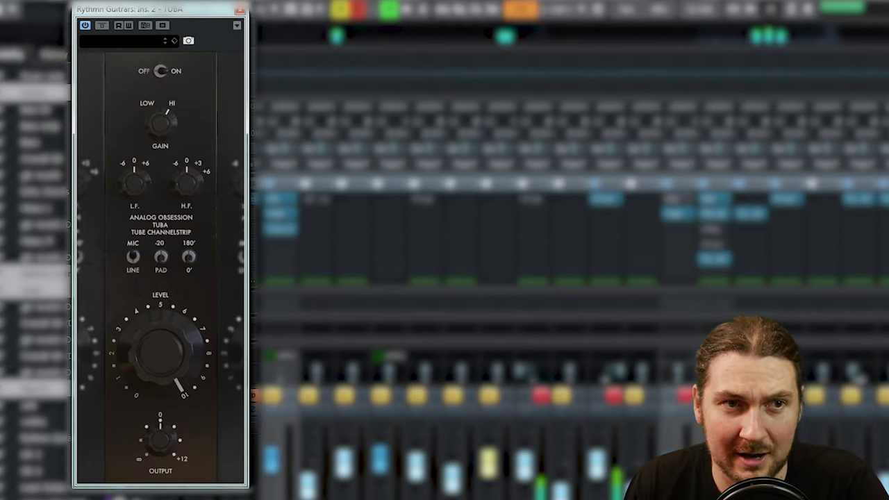
pyautogui.moveTo(173, 321); pyautogui.dragTo(141, 474)
pyautogui.moveTo(160, 325); pyautogui.dragTo(186, 100)
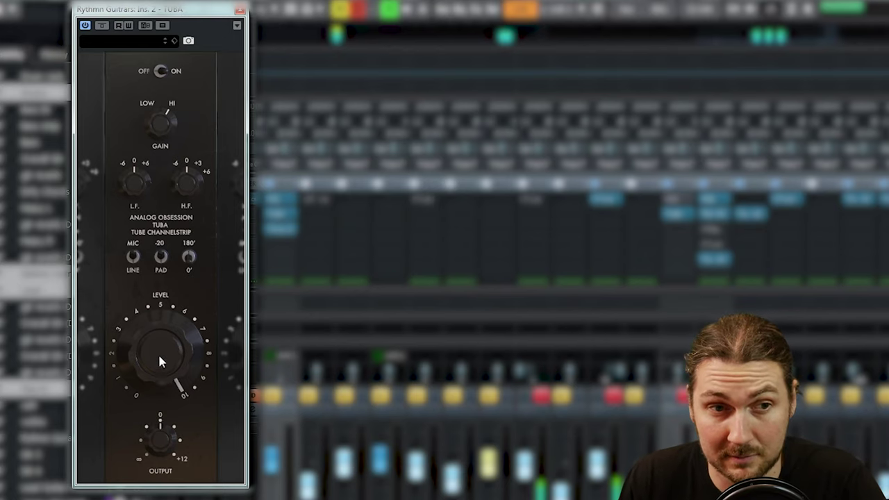
# Lower the rhythm guitars' level to 6 and trim the output slightly below 0, comparing with the plugin switched off
pyautogui.moveTo(159, 357); pyautogui.dragTo(136, 435)
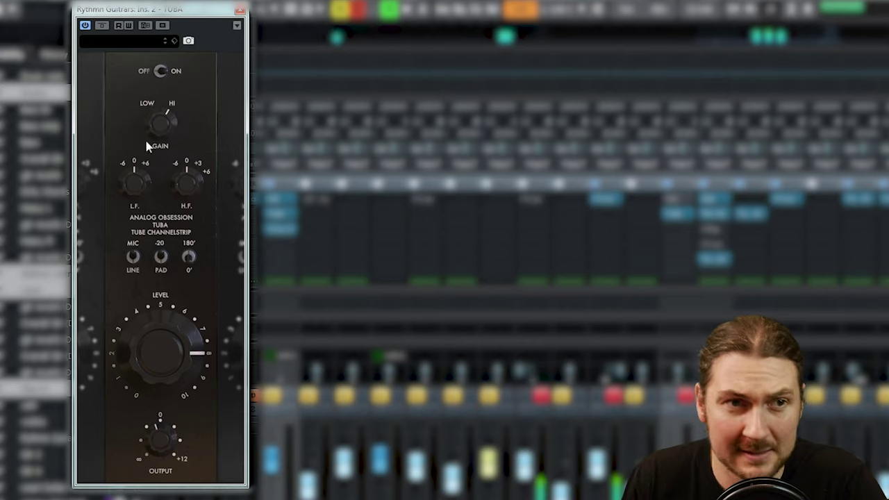
pyautogui.click(158, 71)
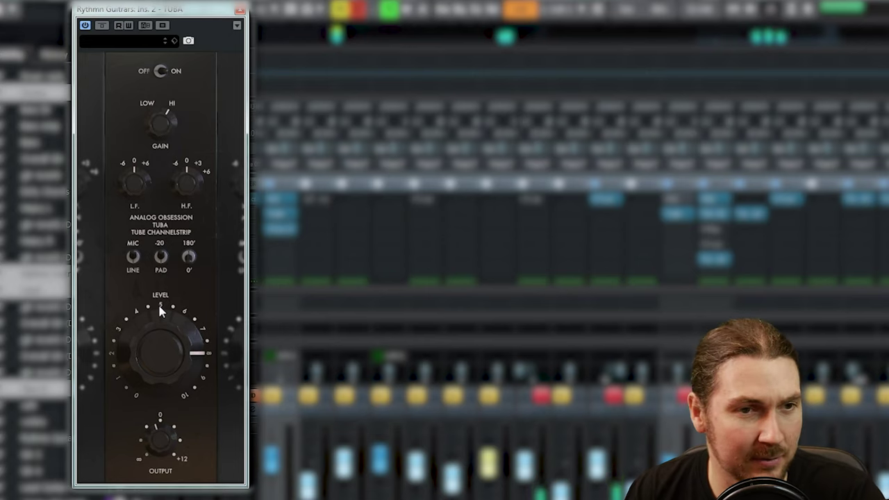
pyautogui.moveTo(199, 341); pyautogui.dragTo(166, 427)
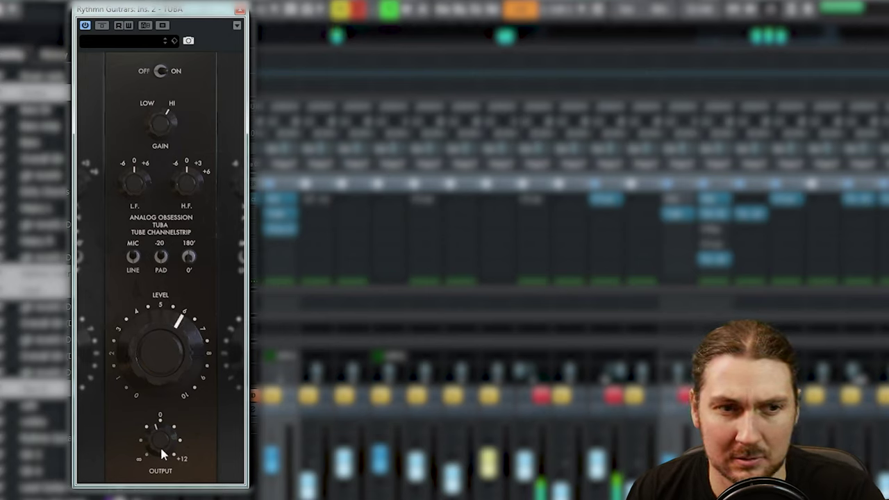
pyautogui.moveTo(161, 448); pyautogui.dragTo(162, 447)
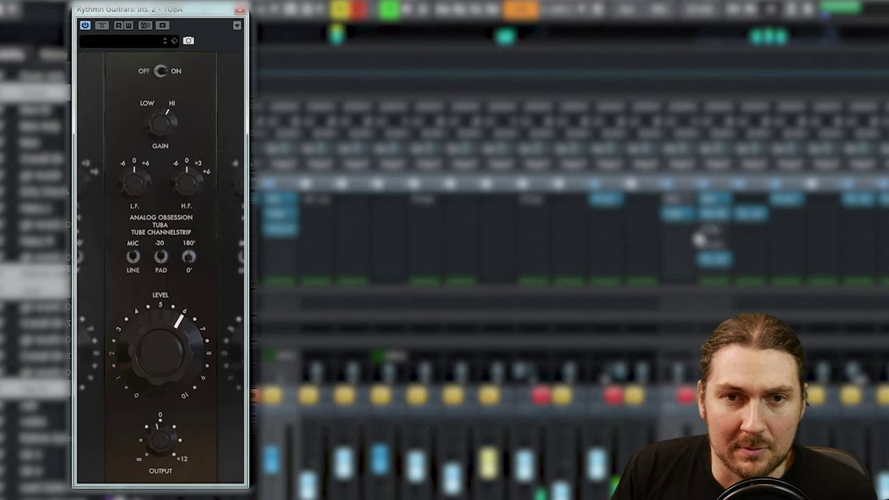
# Copy the rhythm guitars' TUBA insert to the second slot of the Lead channel and unsolo the rhythm guitars
pyautogui.moveTo(711, 216)
pyautogui.mouseDown()
pyautogui.moveTo(695, 218)
pyautogui.moveTo(719, 216)
pyautogui.mouseUp()
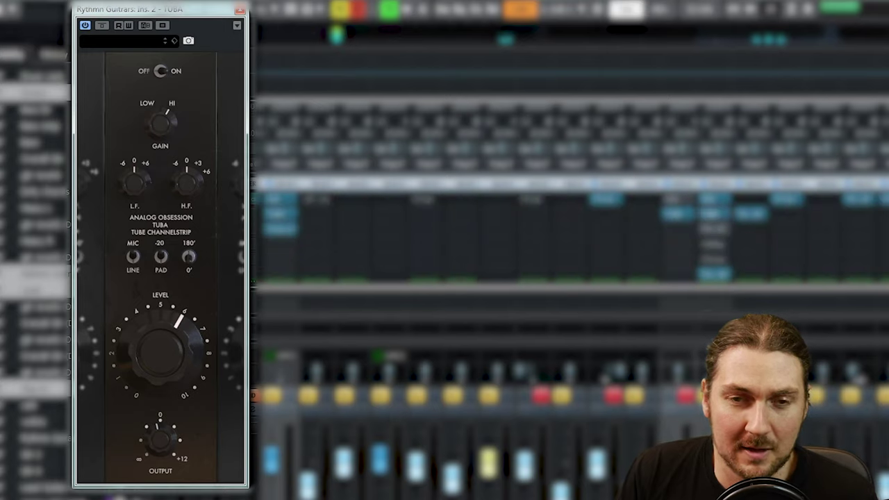
pyautogui.click(686, 396)
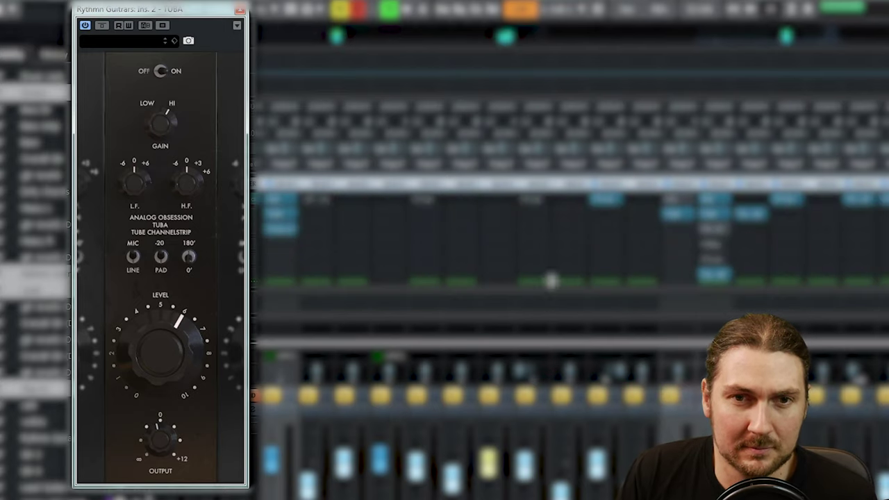
# Bring up the Lead channel's TUBA insert in place of the rhythm guitars' plugin window and bypass it
pyautogui.click(713, 220)
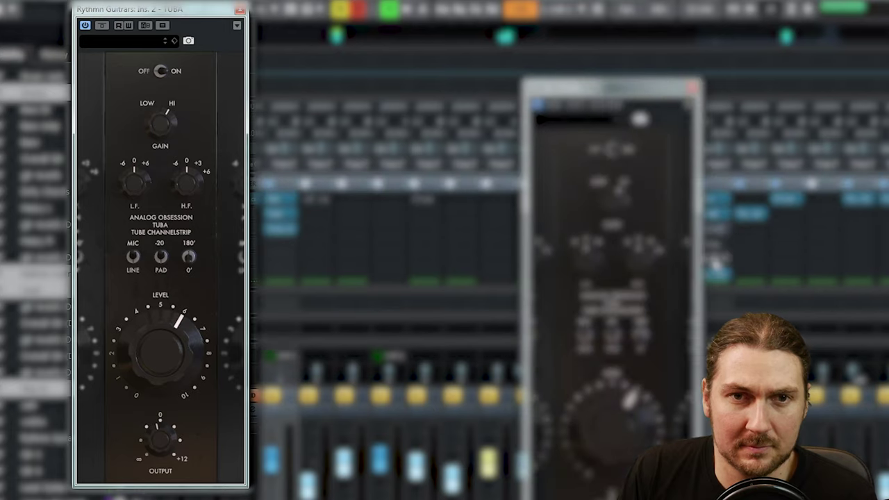
pyautogui.moveTo(613, 93); pyautogui.dragTo(166, 18)
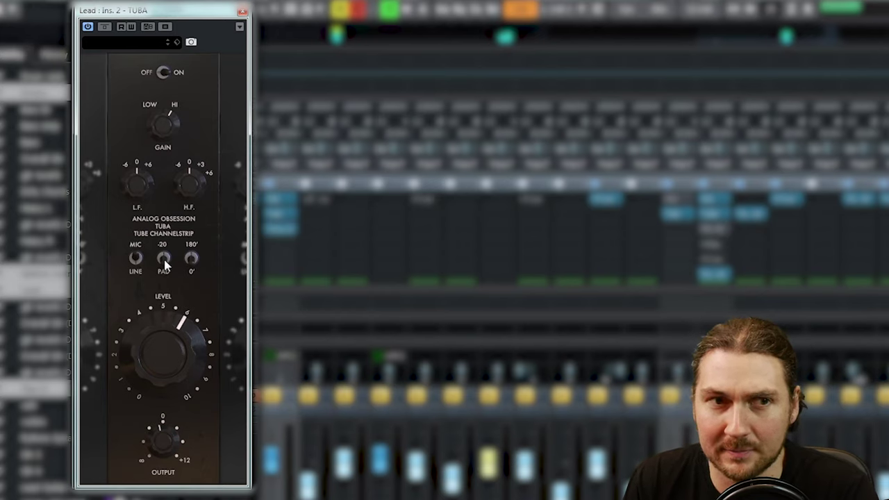
pyautogui.click(104, 28)
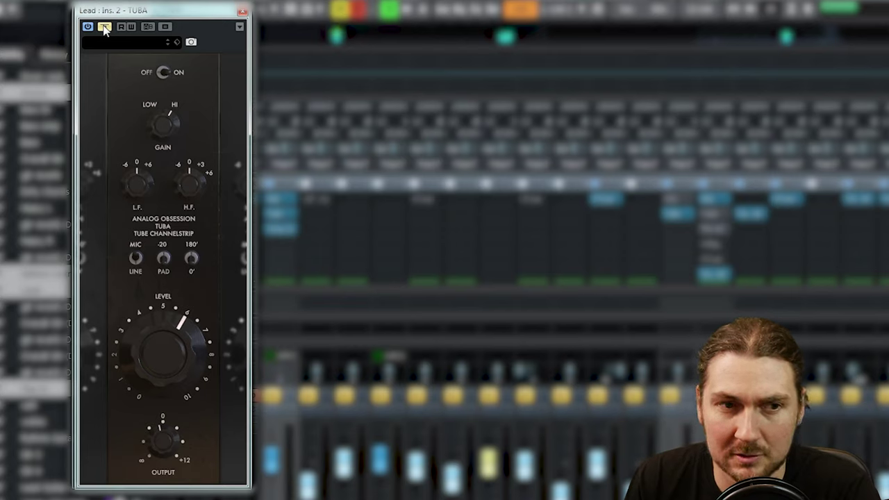
# Re-enable the Lead's TUBA and sweep its level up to 10, down to about 7 and up to about 9
pyautogui.click(104, 28)
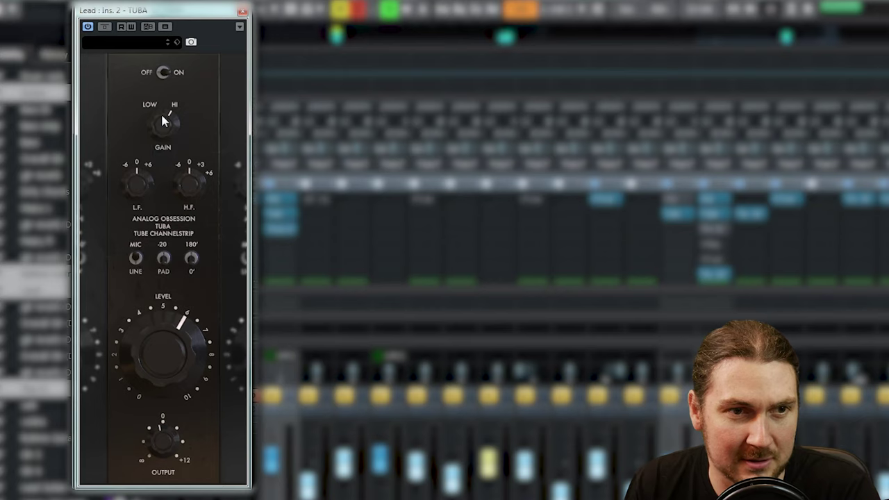
pyautogui.moveTo(154, 332); pyautogui.dragTo(186, 161)
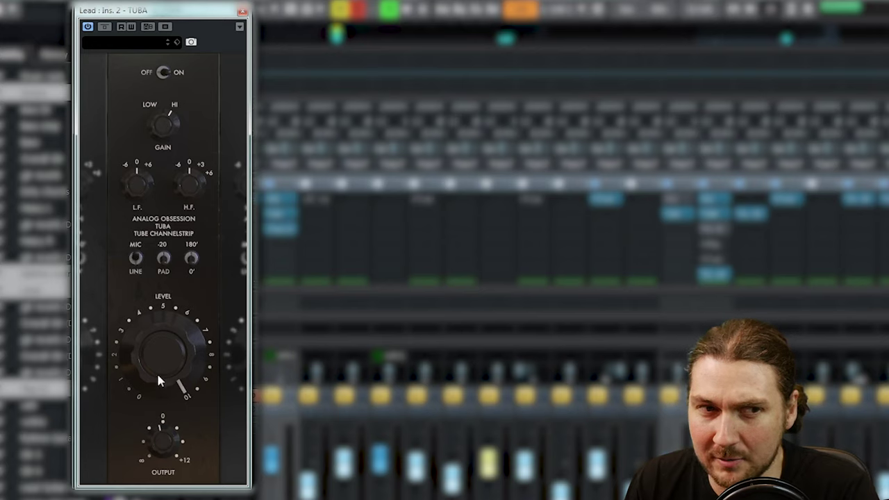
pyautogui.moveTo(159, 371); pyautogui.dragTo(159, 477)
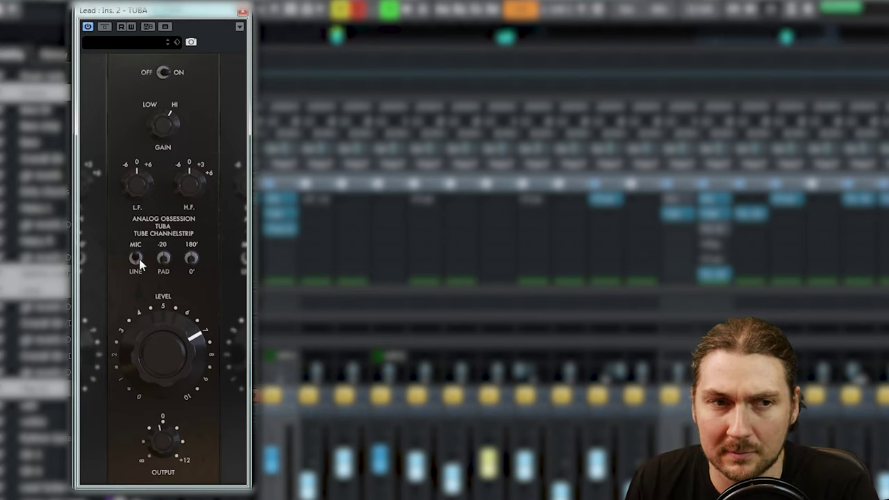
pyautogui.moveTo(148, 301); pyautogui.dragTo(170, 211)
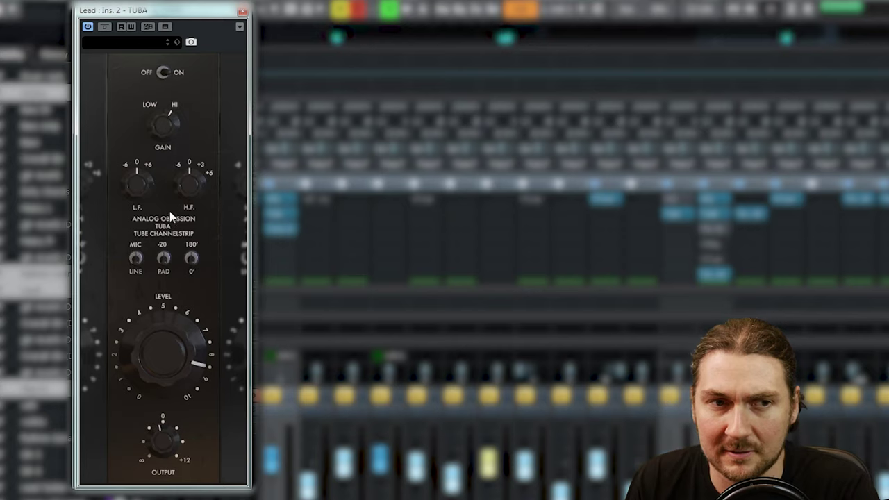
pyautogui.moveTo(145, 302)
pyautogui.mouseDown()
pyautogui.moveTo(147, 318)
pyautogui.moveTo(158, 293)
pyautogui.mouseUp()
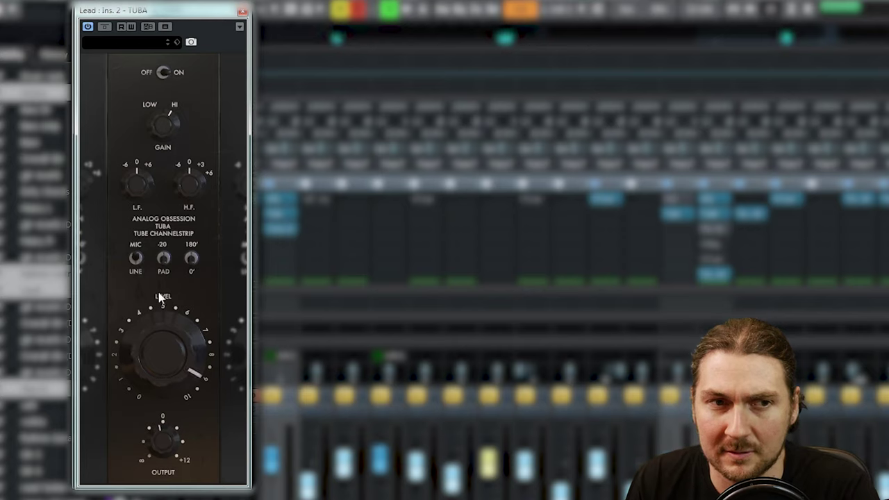
# Lower the Lead's level to about 6.5, then raise it to 10 and set the gain to LOW
pyautogui.click(135, 257)
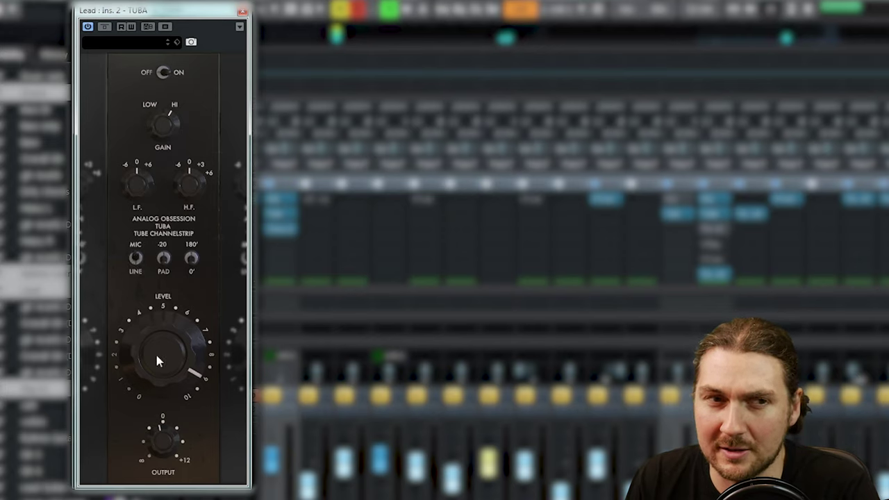
pyautogui.moveTo(157, 360); pyautogui.dragTo(132, 390)
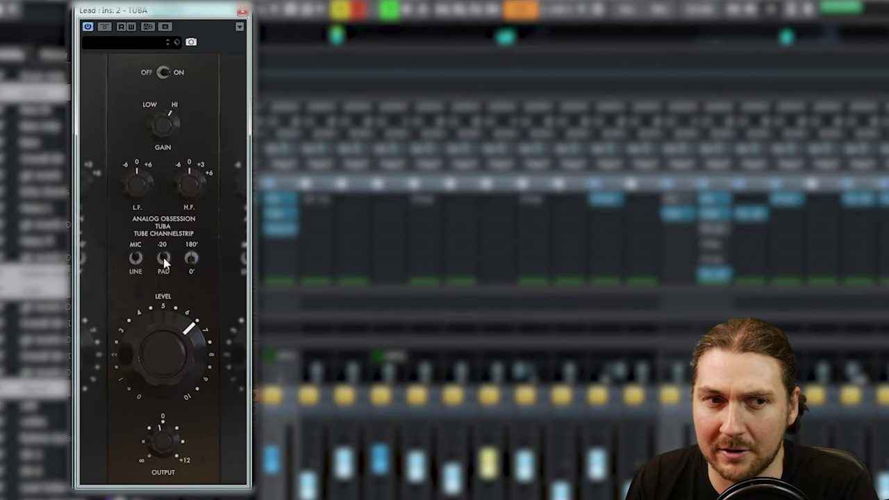
pyautogui.moveTo(155, 338); pyautogui.dragTo(153, 320)
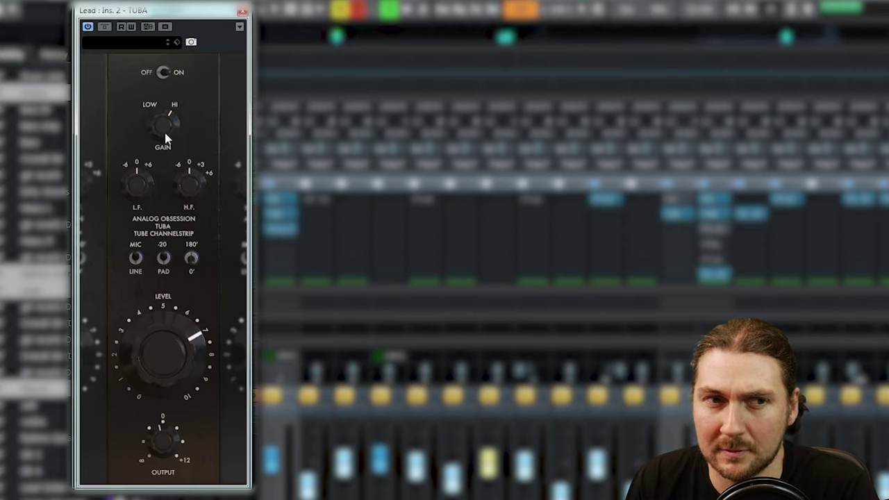
pyautogui.moveTo(159, 340); pyautogui.dragTo(193, 189)
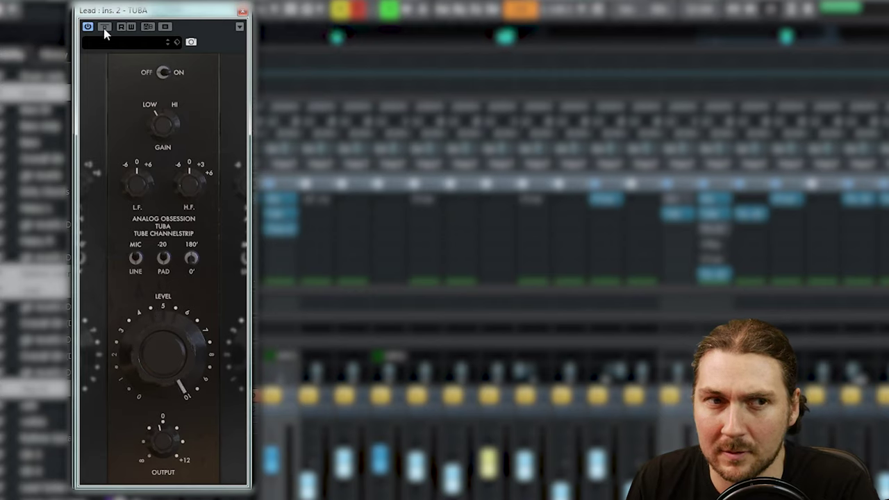
# Set the Lead's gain to HI and sweep the level down to 0 and back up to 10
pyautogui.click(163, 72)
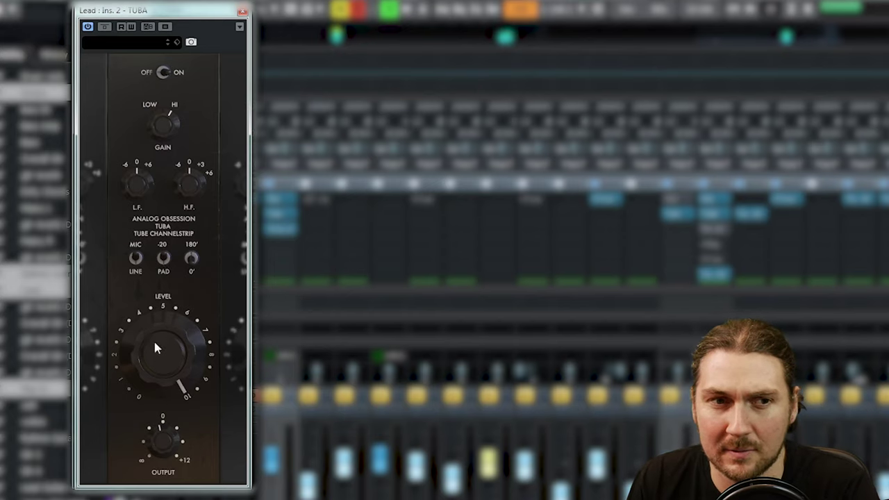
pyautogui.moveTo(153, 340); pyautogui.dragTo(155, 295)
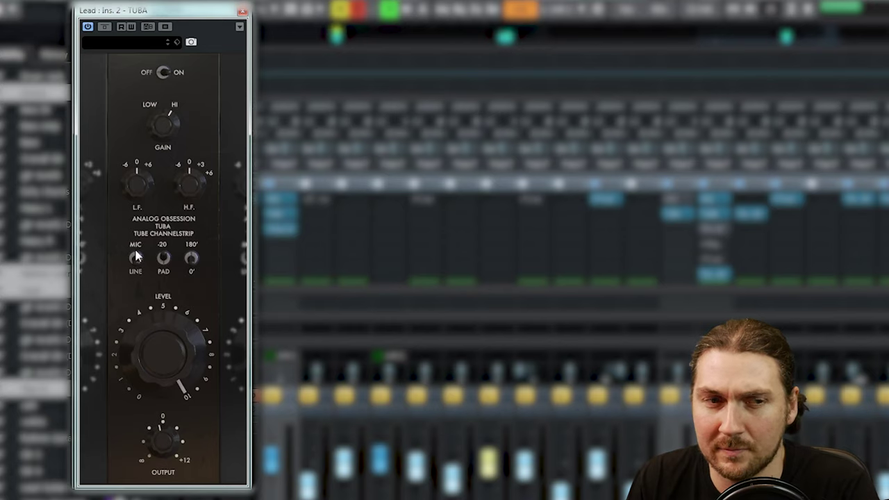
pyautogui.moveTo(144, 338); pyautogui.dragTo(143, 485)
pyautogui.moveTo(178, 375); pyautogui.dragTo(178, 406)
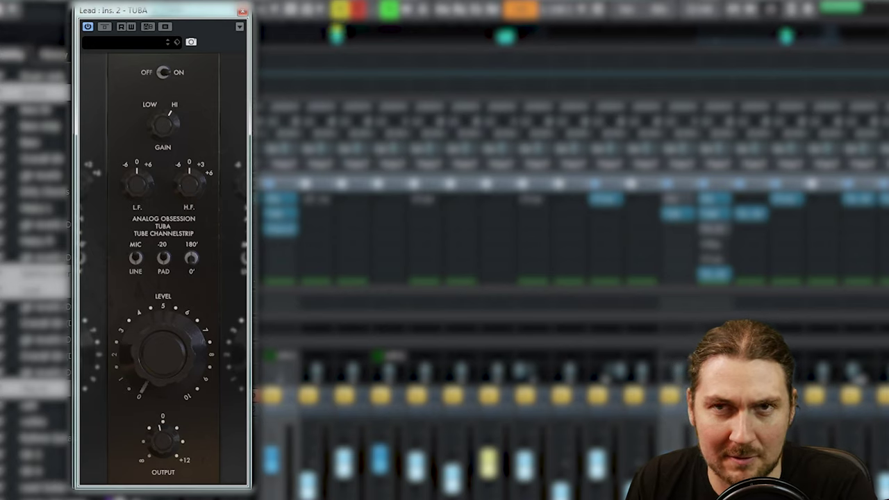
pyautogui.moveTo(143, 496); pyautogui.dragTo(176, 135)
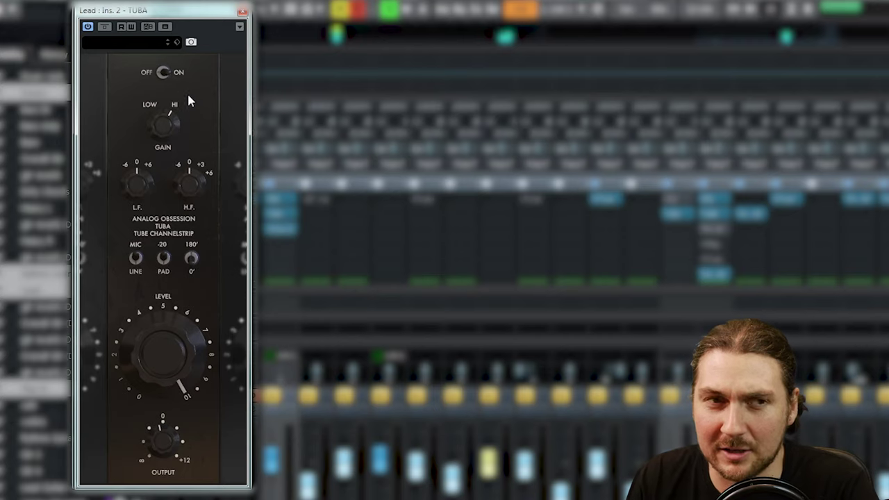
# Compare the Lead with TUBA switched off and bypassed, trying the L.F. at -6 and returning it to 0
pyautogui.click(162, 73)
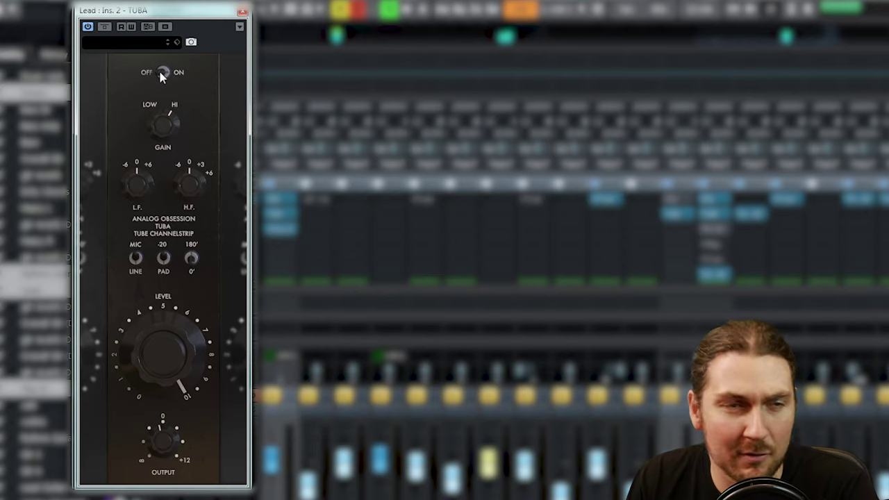
pyautogui.click(161, 72)
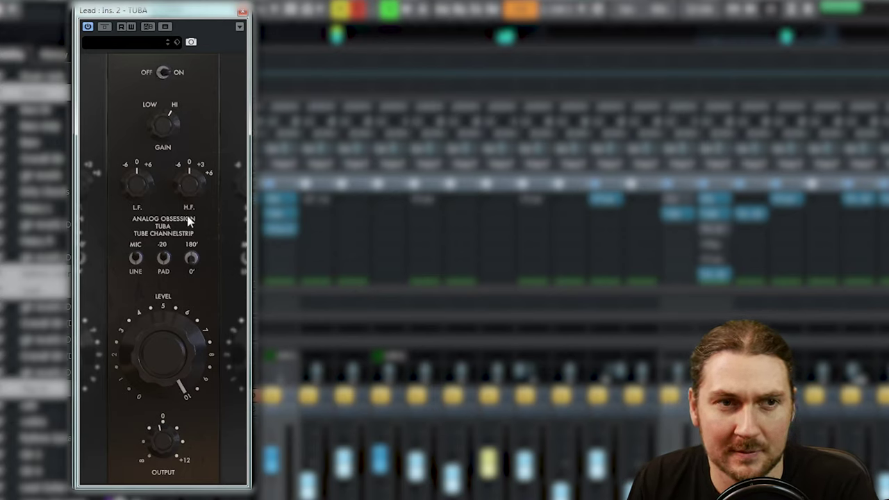
pyautogui.moveTo(144, 171); pyautogui.dragTo(129, 322)
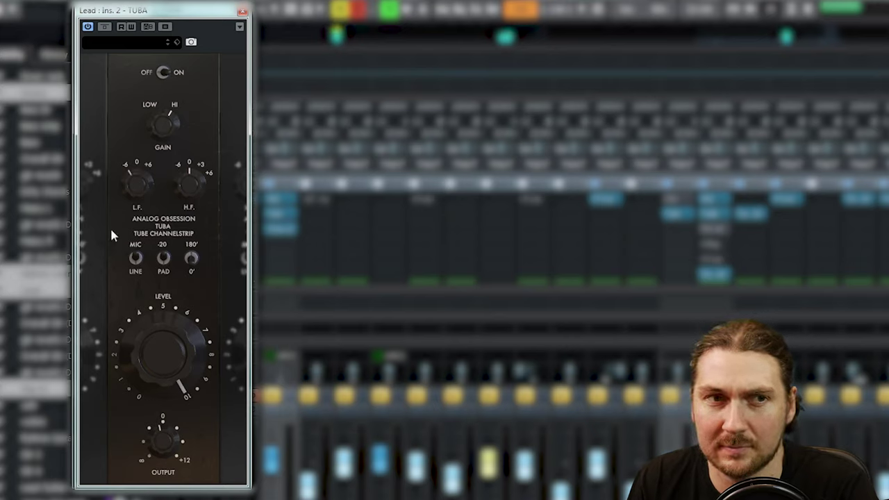
pyautogui.click(105, 27)
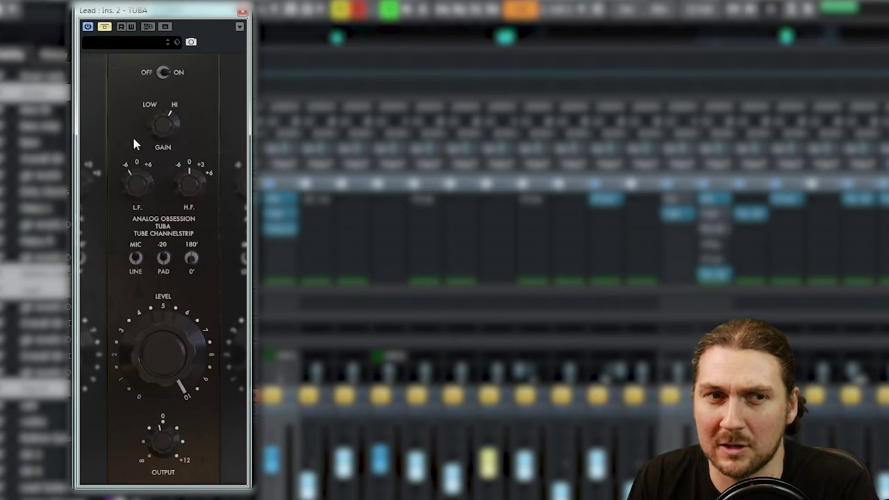
pyautogui.click(105, 27)
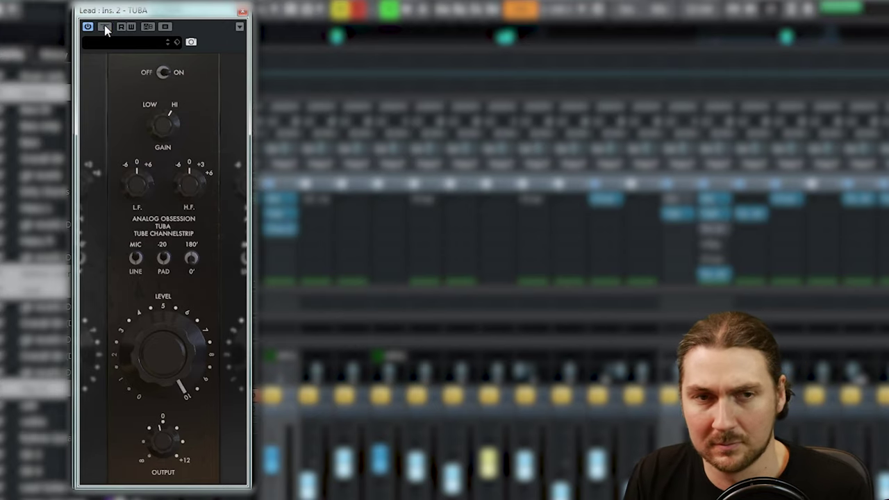
# Lower the Lead's level to about 6.5, comparing the sound against the bypassed plugin
pyautogui.press('F3')
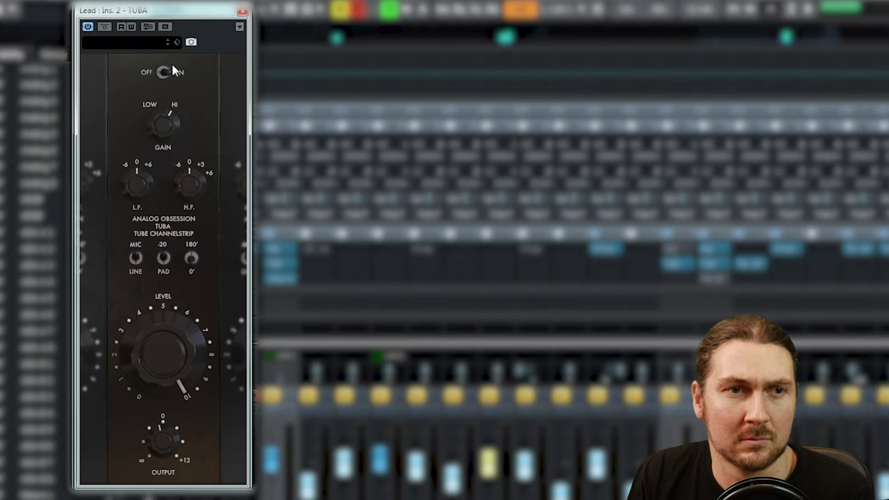
pyautogui.click(104, 26)
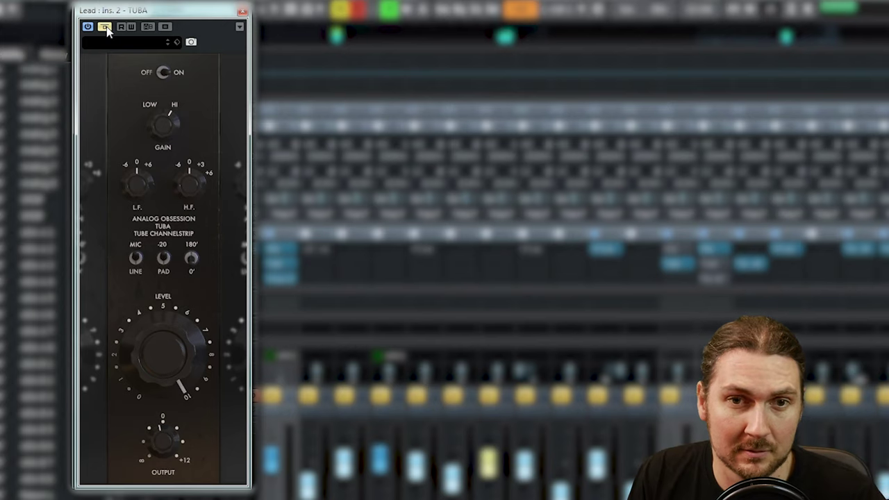
pyautogui.click(105, 27)
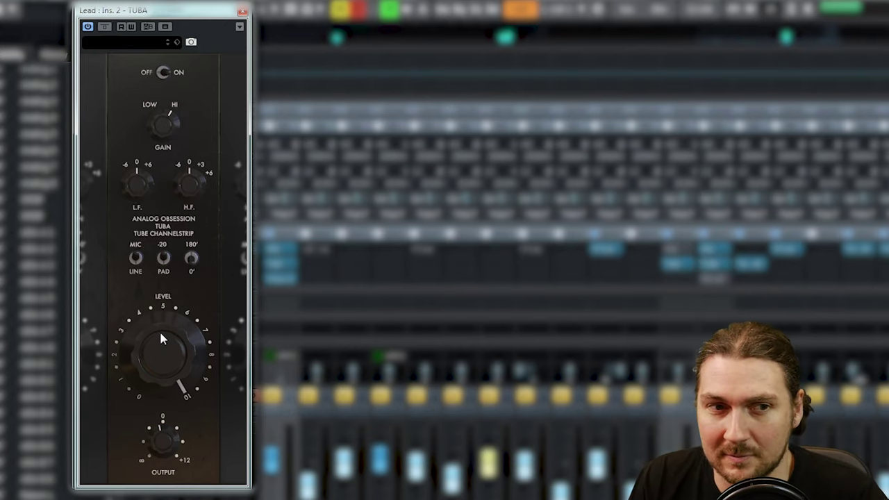
pyautogui.moveTo(161, 335); pyautogui.dragTo(129, 445)
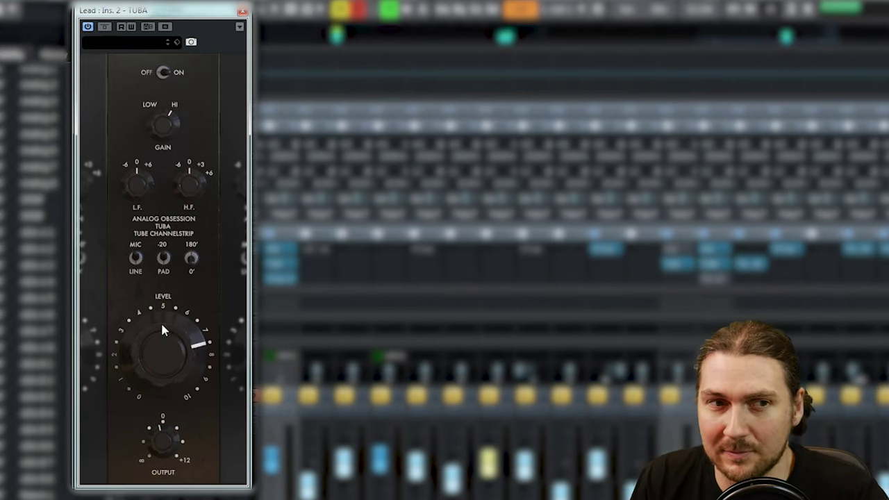
pyautogui.moveTo(162, 330); pyautogui.dragTo(156, 356)
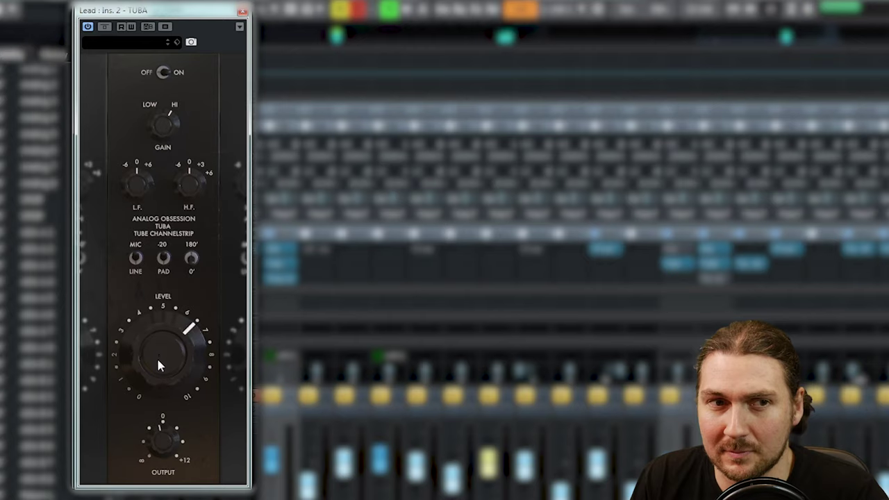
pyautogui.click(105, 27)
pyautogui.click(104, 27)
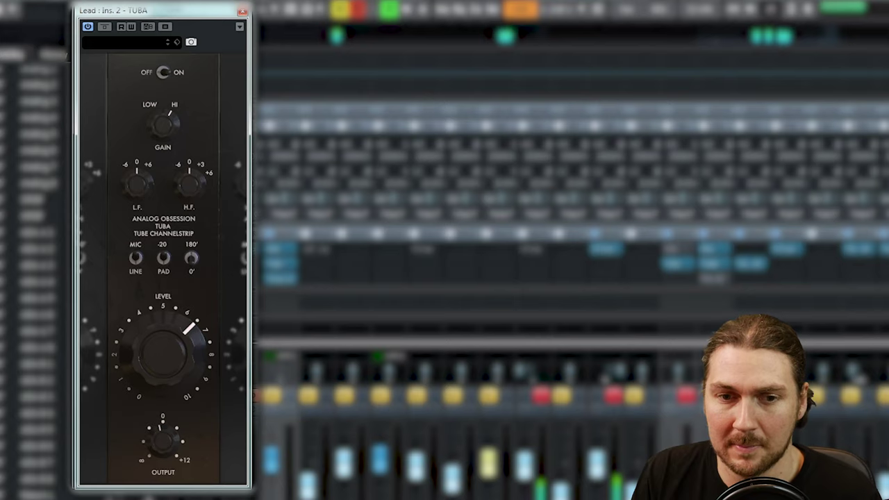
# Bypass the rhythm guitars' and Lead's TUBA inserts for comparison and close the Lead's plugin window
pyautogui.click(681, 375)
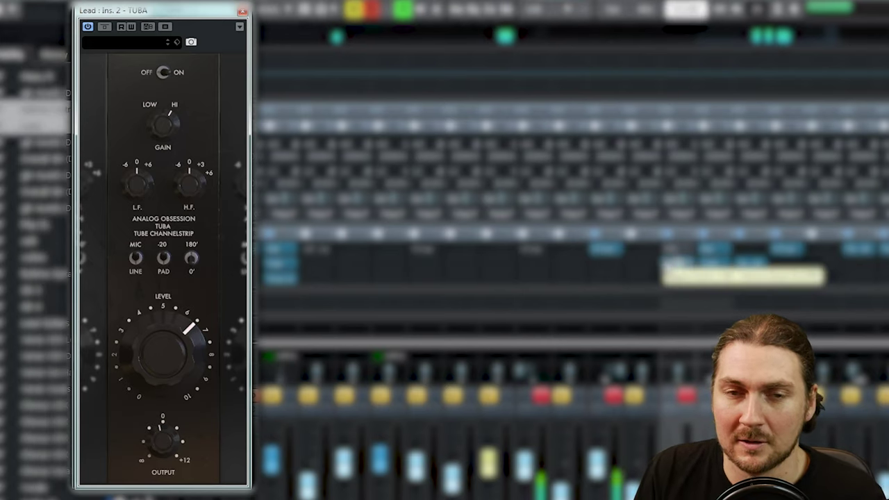
pyautogui.click(668, 262)
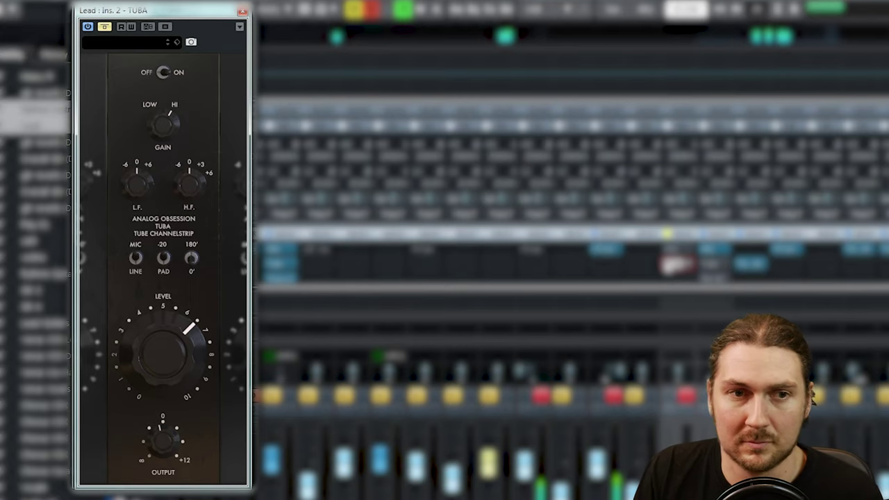
pyautogui.click(242, 12)
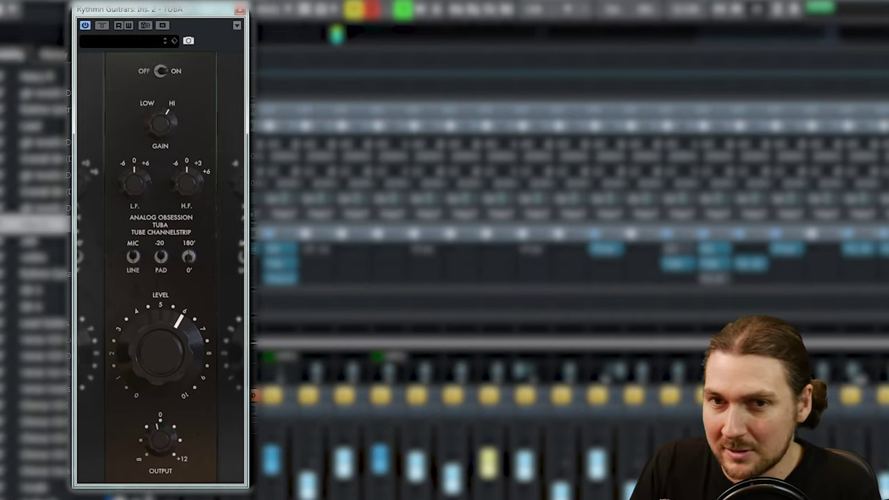
# Bring up Play 01's TUBA, try the level at 10 with HI gain, then set LOW gain and level about 6.5
pyautogui.moveTo(317, 34); pyautogui.dragTo(171, 15)
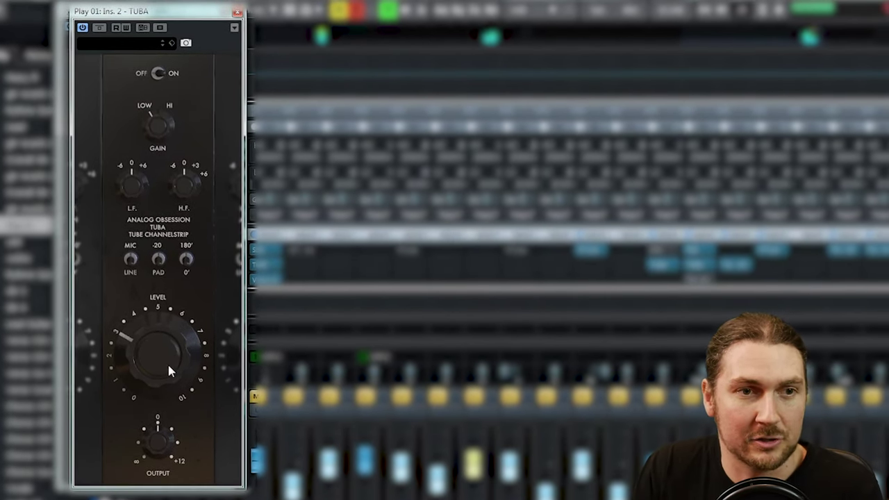
pyautogui.moveTo(169, 367); pyautogui.dragTo(165, 76)
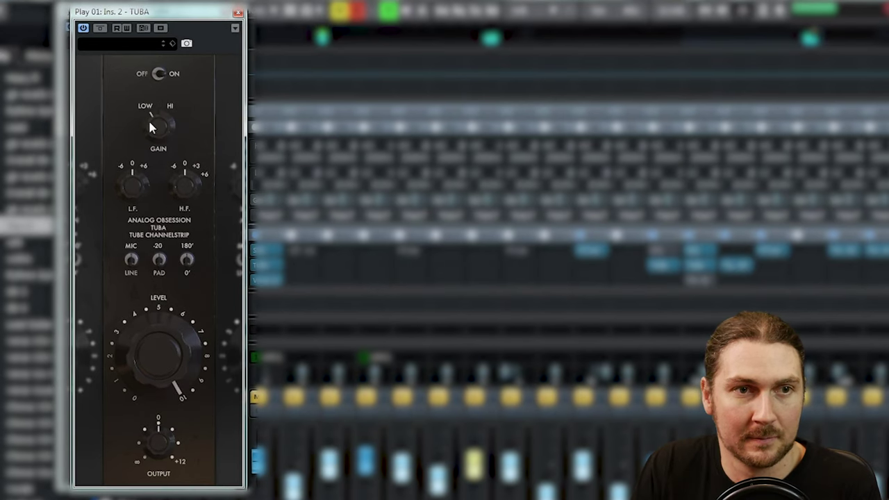
pyautogui.moveTo(157, 131); pyautogui.dragTo(160, 73)
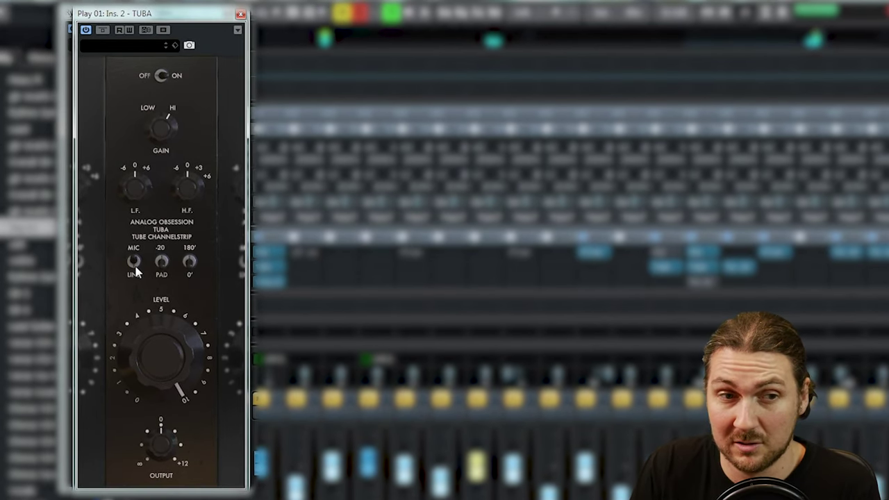
pyautogui.moveTo(181, 355); pyautogui.dragTo(143, 452)
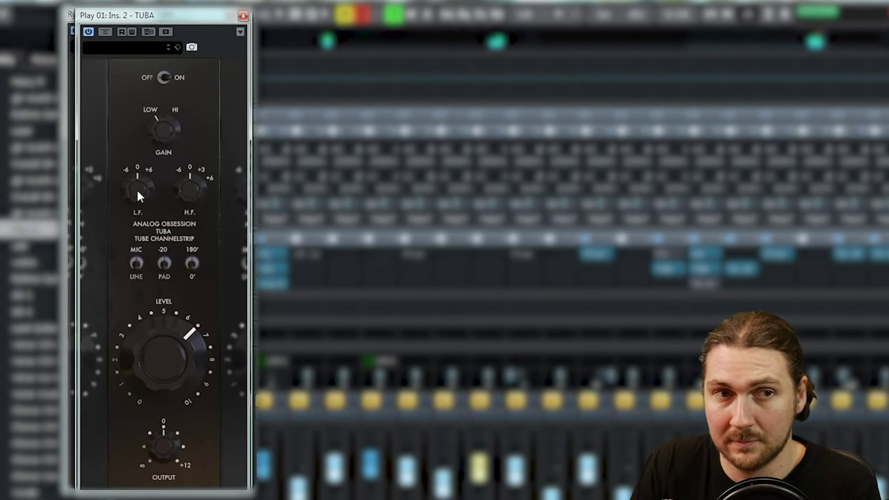
# Cut Play 01's L.F. to -6, boost the H.F. to +3 and raise the level to 10 during playback
pyautogui.moveTo(140, 189); pyautogui.dragTo(144, 167)
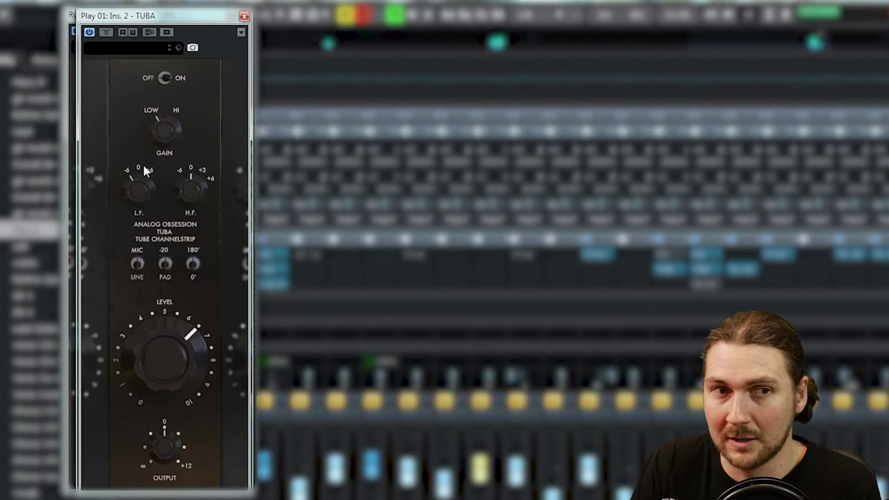
pyautogui.moveTo(193, 184); pyautogui.dragTo(202, 149)
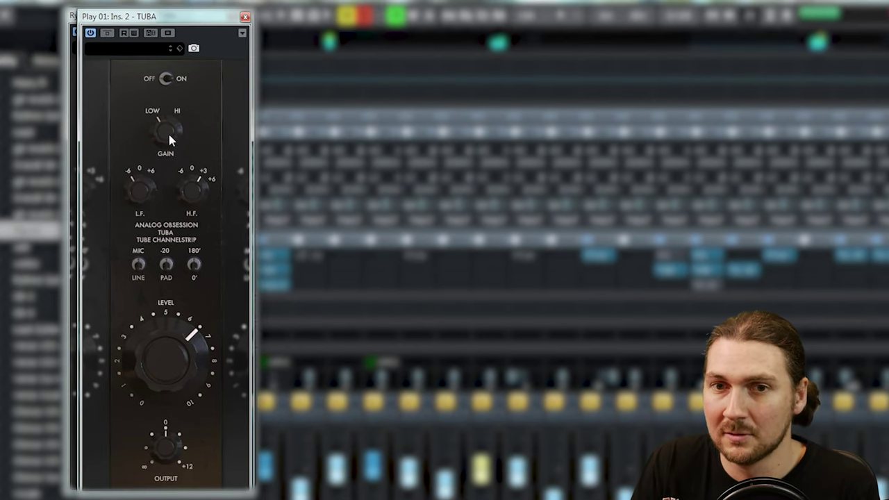
pyautogui.press('space')
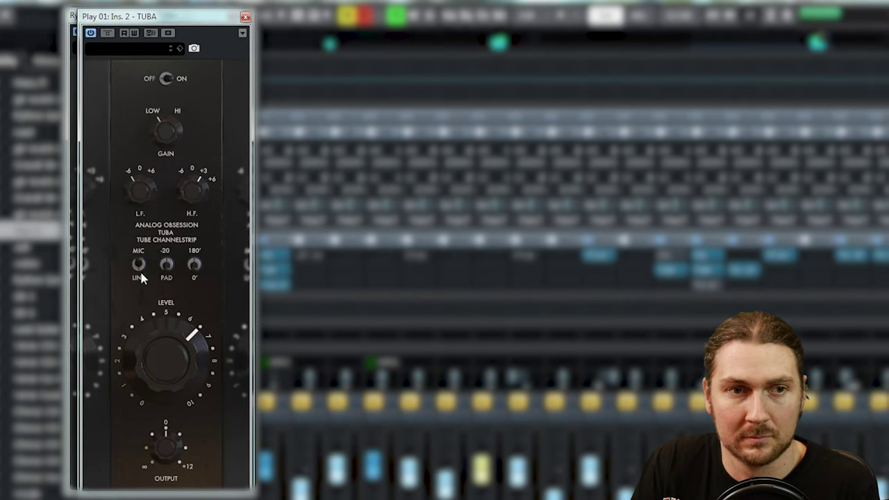
pyautogui.moveTo(148, 368); pyautogui.dragTo(171, 240)
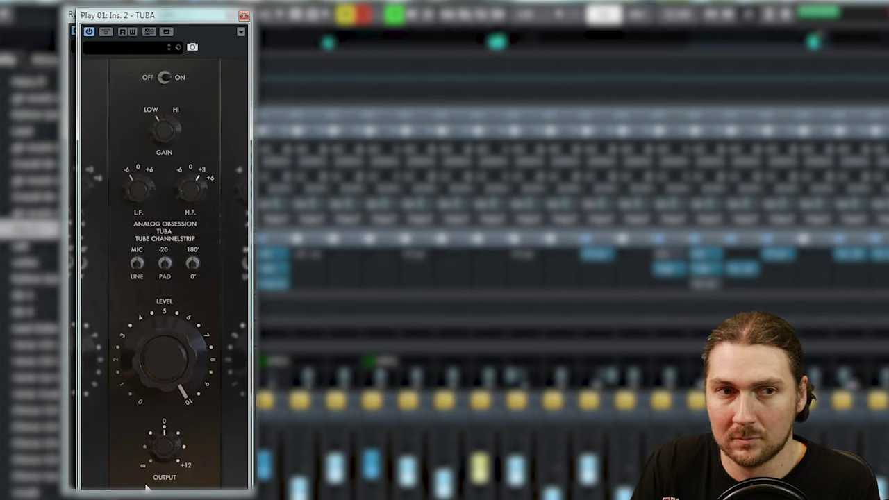
# Compare Play 01's TUBA against its bypassed sound and close the open plugin windows
pyautogui.moveTo(167, 323); pyautogui.dragTo(149, 482)
pyautogui.click(104, 31)
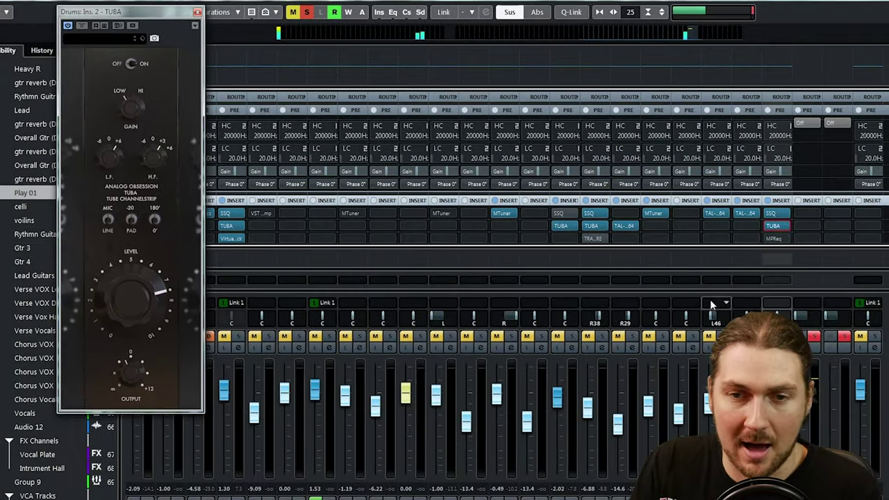
pyautogui.click(197, 12)
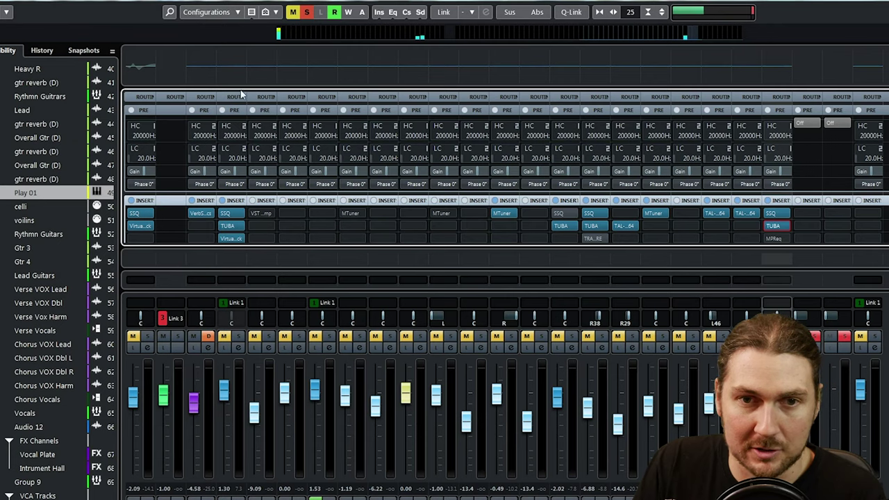
# Select the Play 01, Lead, Rythmn Guitrars and Drums channels together and clear all solos to hear the full mix
pyautogui.click(777, 388)
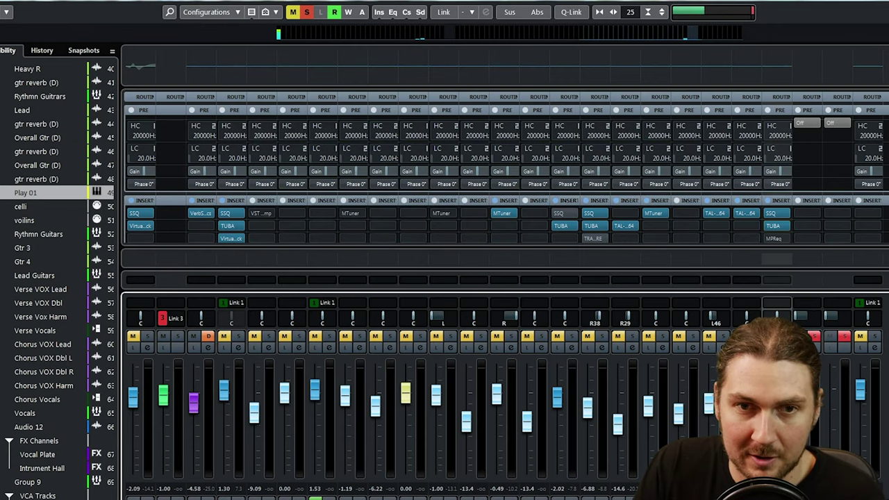
pyautogui.keyDown('ctrl'); pyautogui.click(595, 496); pyautogui.keyUp('ctrl')
pyautogui.keyDown('ctrl'); pyautogui.click(564, 496); pyautogui.keyUp('ctrl')
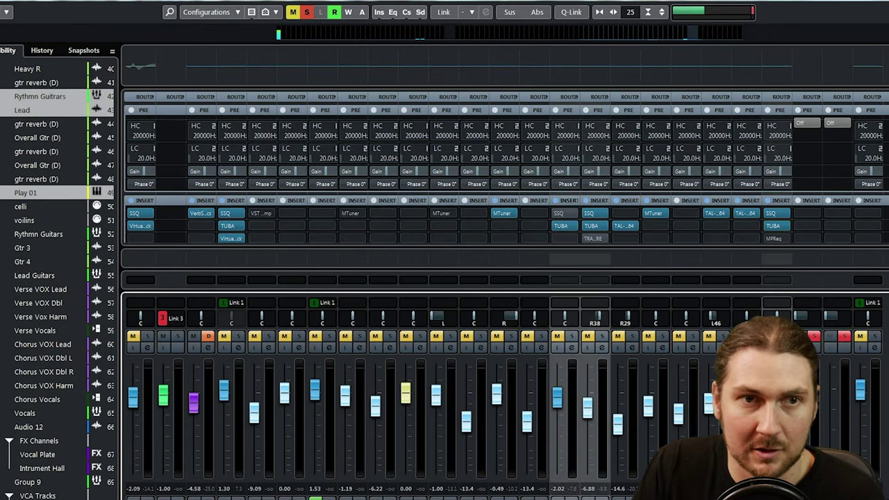
pyautogui.click(304, 14)
pyautogui.keyDown('ctrl'); pyautogui.click(231, 496); pyautogui.keyUp('ctrl')
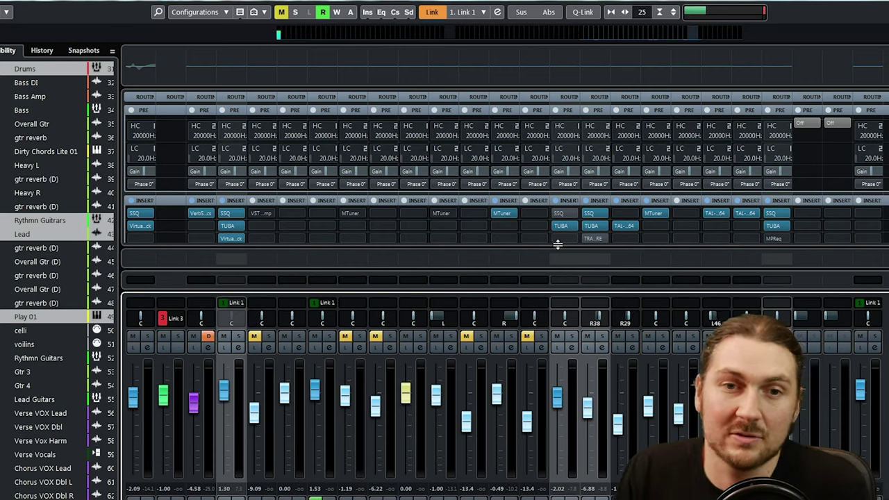
# Play the full mix and toggle the TUBA bypass across the selected channels with temporary Q-Link, leaving the inserts active
pyautogui.press('space')
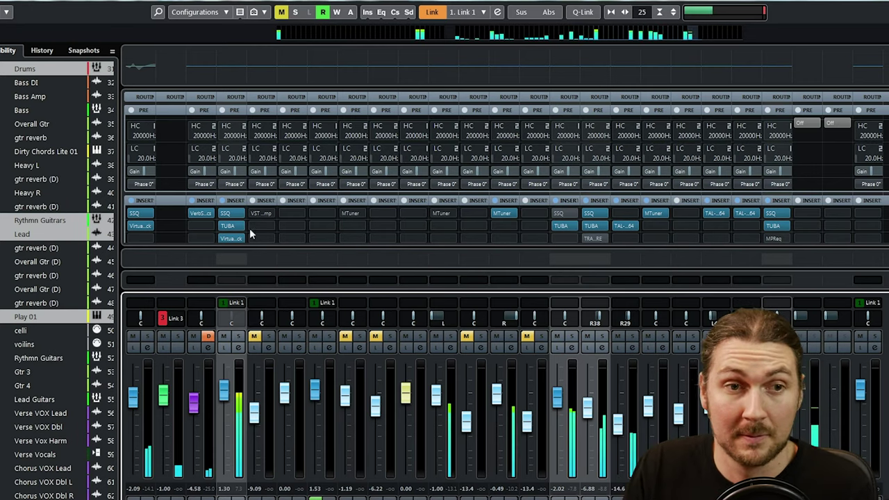
pyautogui.hotkey('shift', 'alt')
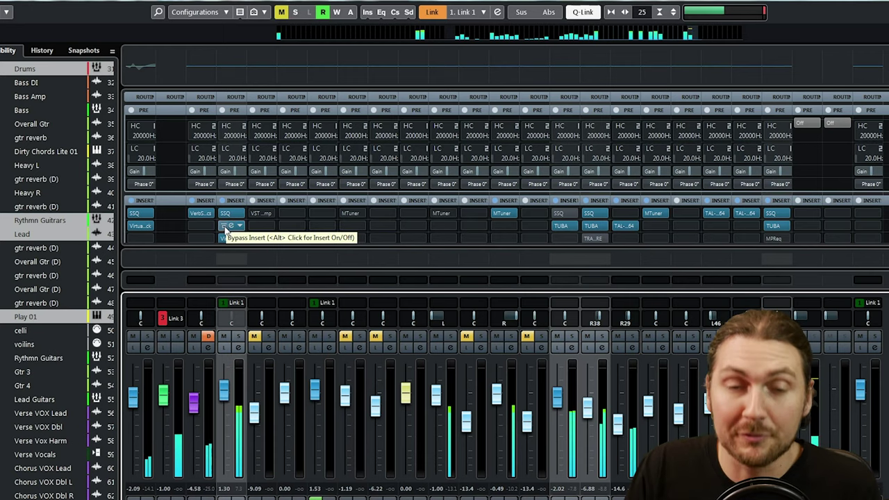
pyautogui.click(224, 230)
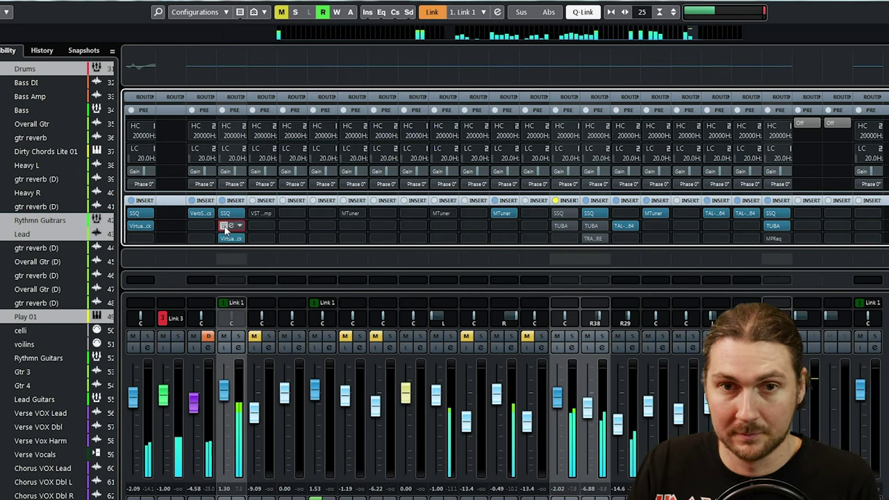
pyautogui.click(768, 229)
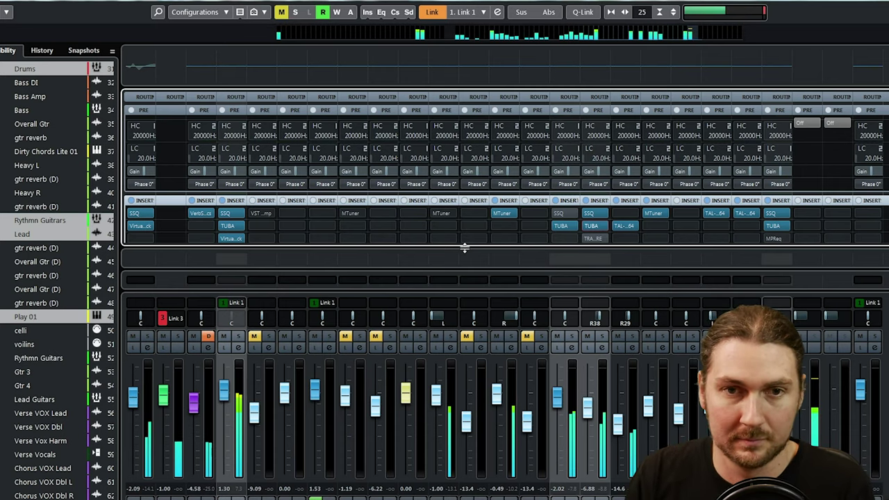
pyautogui.keyDown('alt'); pyautogui.keyDown('shift'); pyautogui.click(222, 226); pyautogui.keyUp('shift'); pyautogui.keyUp('alt')
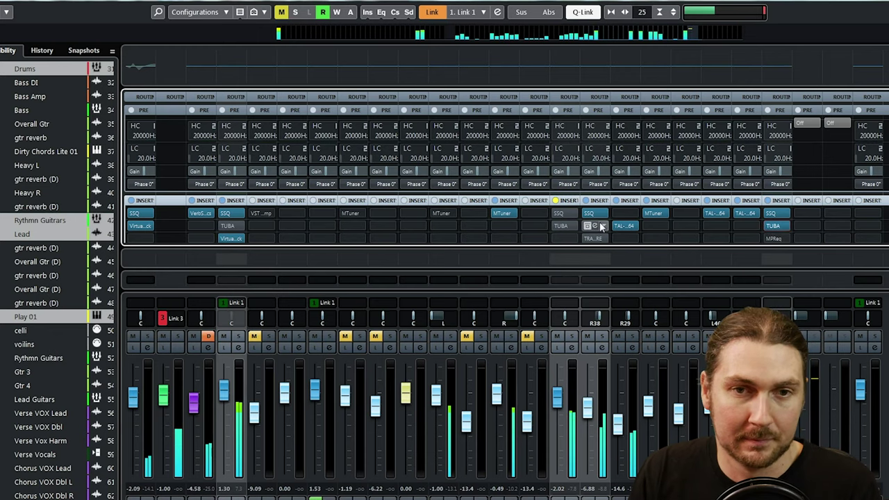
pyautogui.keyDown('alt'); pyautogui.keyDown('shift'); pyautogui.click(557, 226); pyautogui.keyUp('shift'); pyautogui.keyUp('alt')
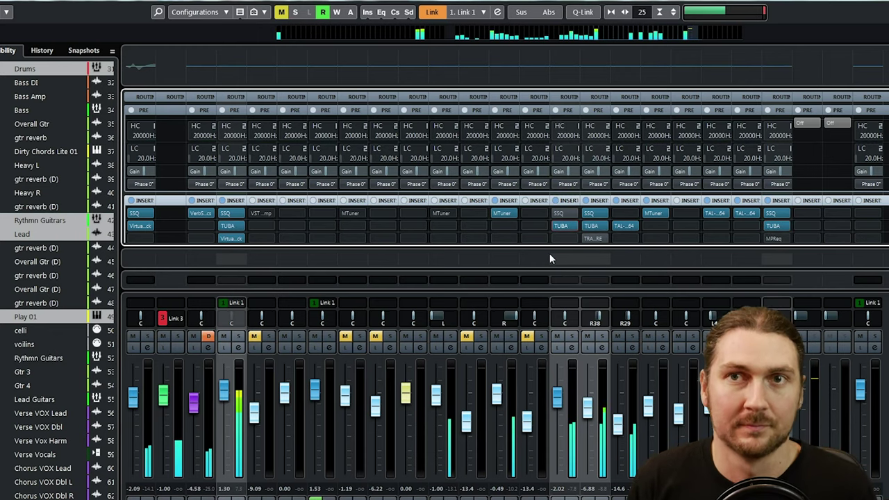